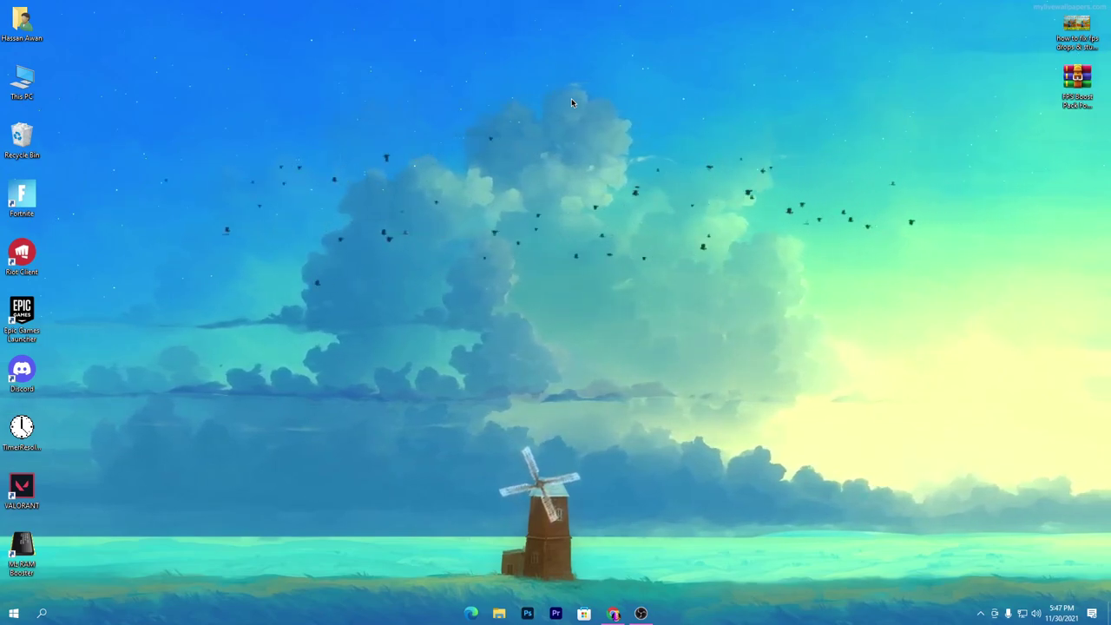
- Switch to the browser and search the Download Packs site for "fps boost pack for gaming"
left_click_drag(1076, 80, 363, 128)
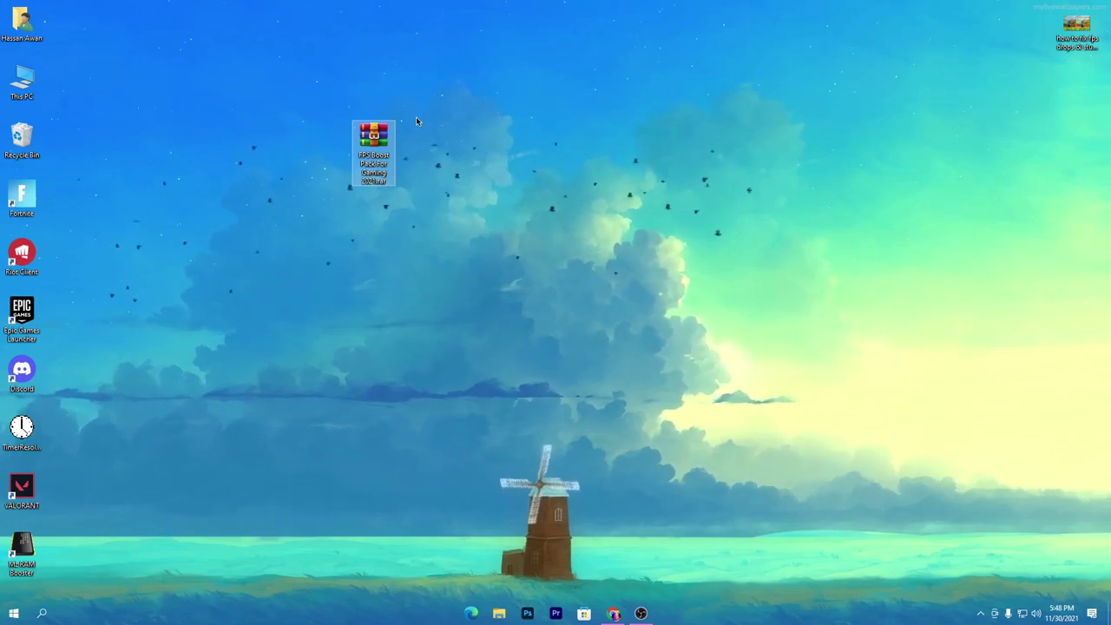
left_click(614, 614)
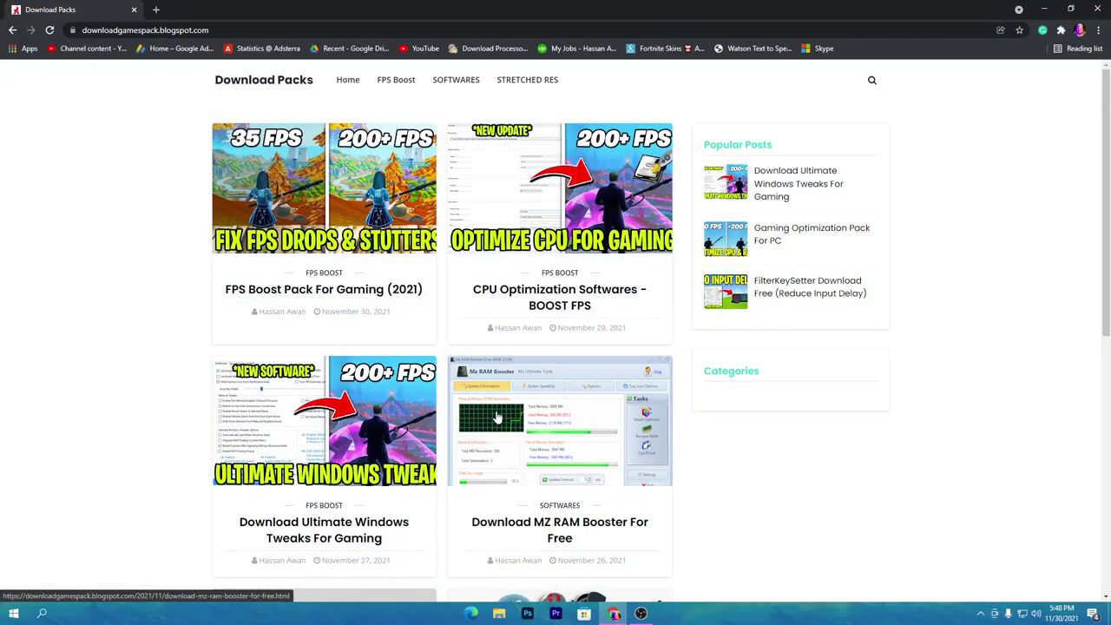
left_click(870, 80)
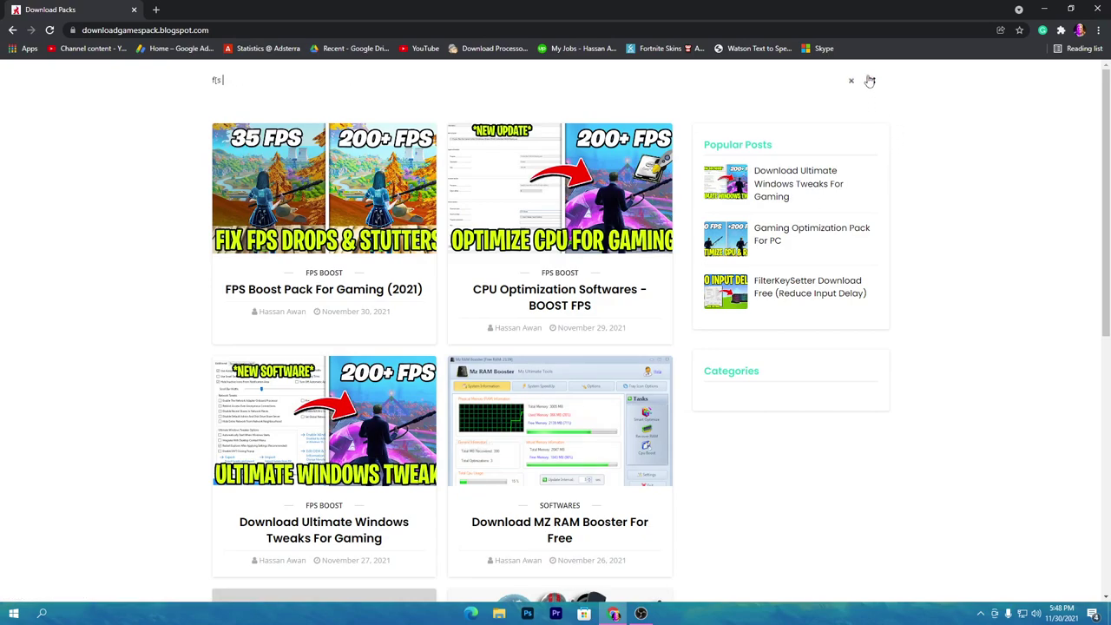
type("fps boost pack for gaming")
key("Return")
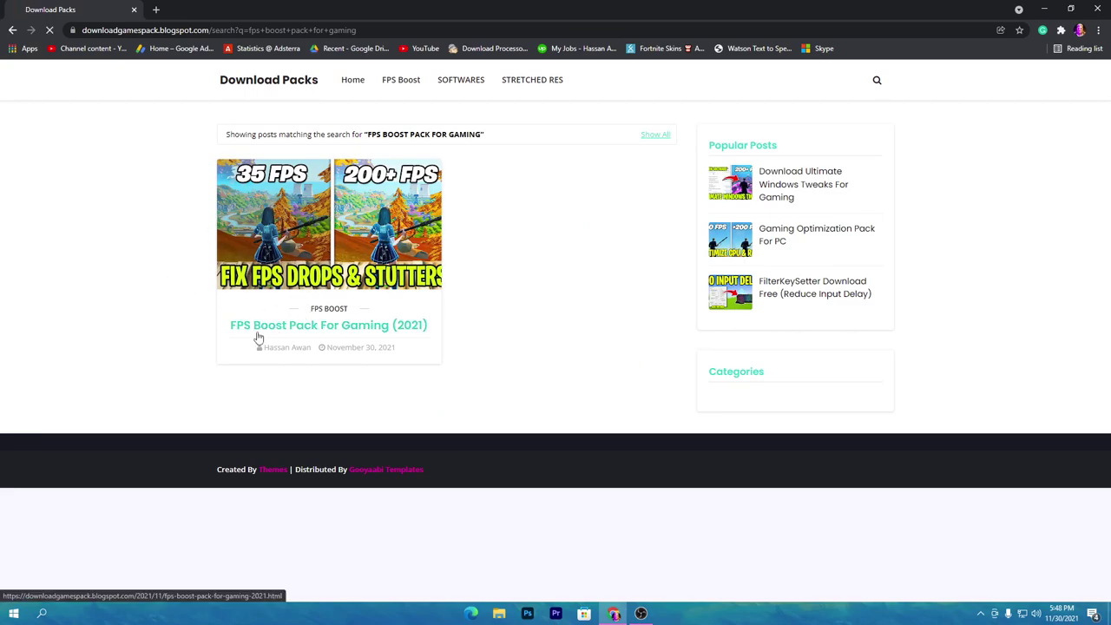
- Open the FPS Boost Pack For Gaming (2021) post and follow its download link
left_click(293, 328)
scroll(465, 349, "down", 2)
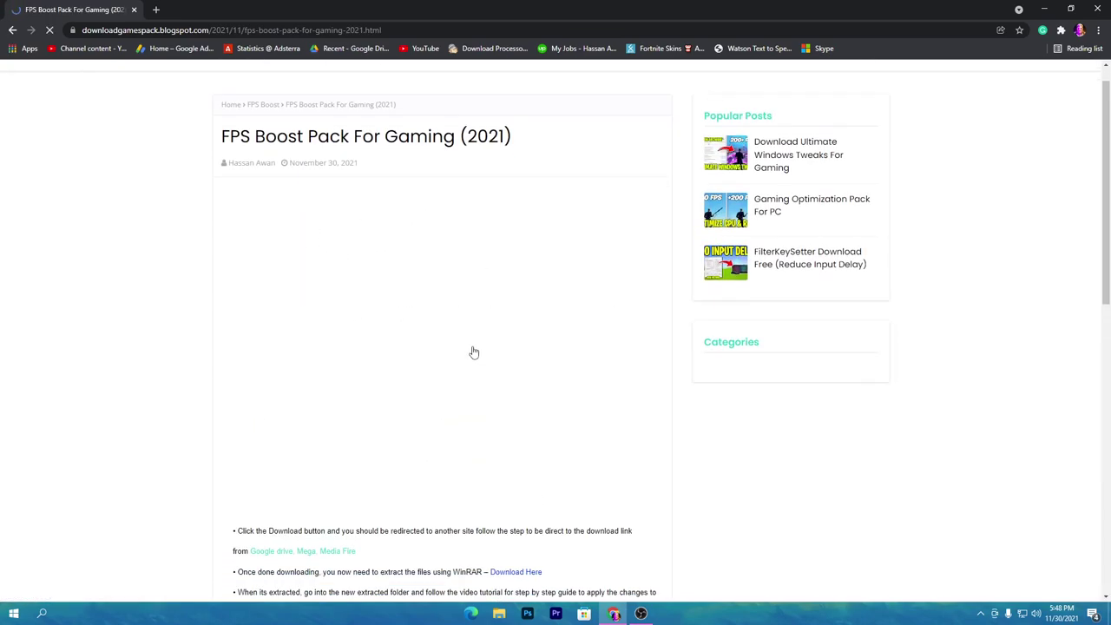
scroll(417, 451, "down", 3)
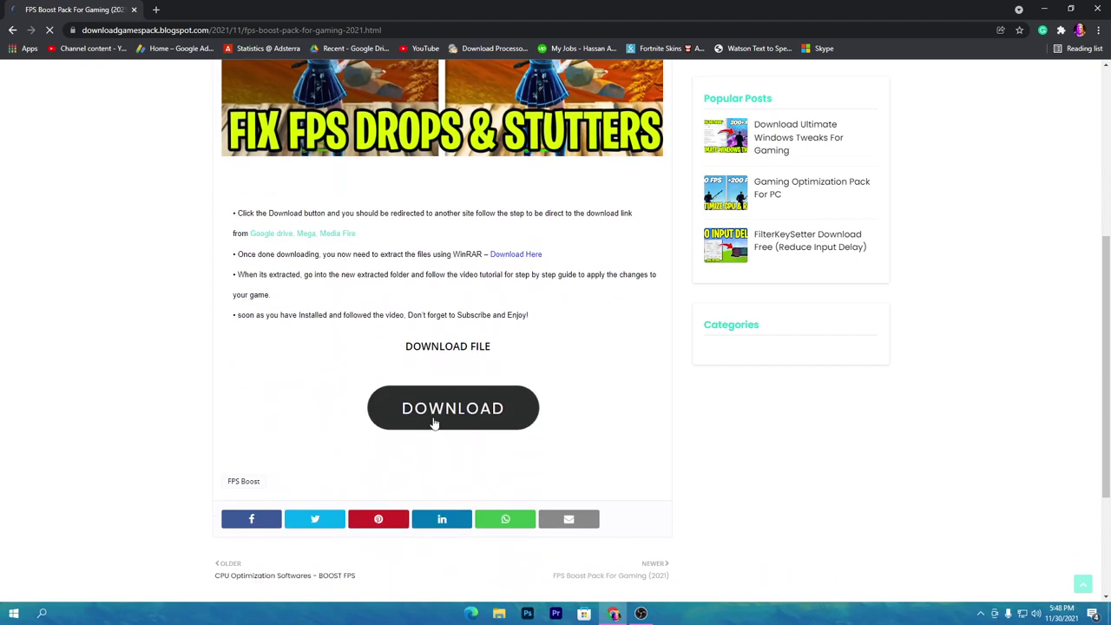
left_click(441, 417)
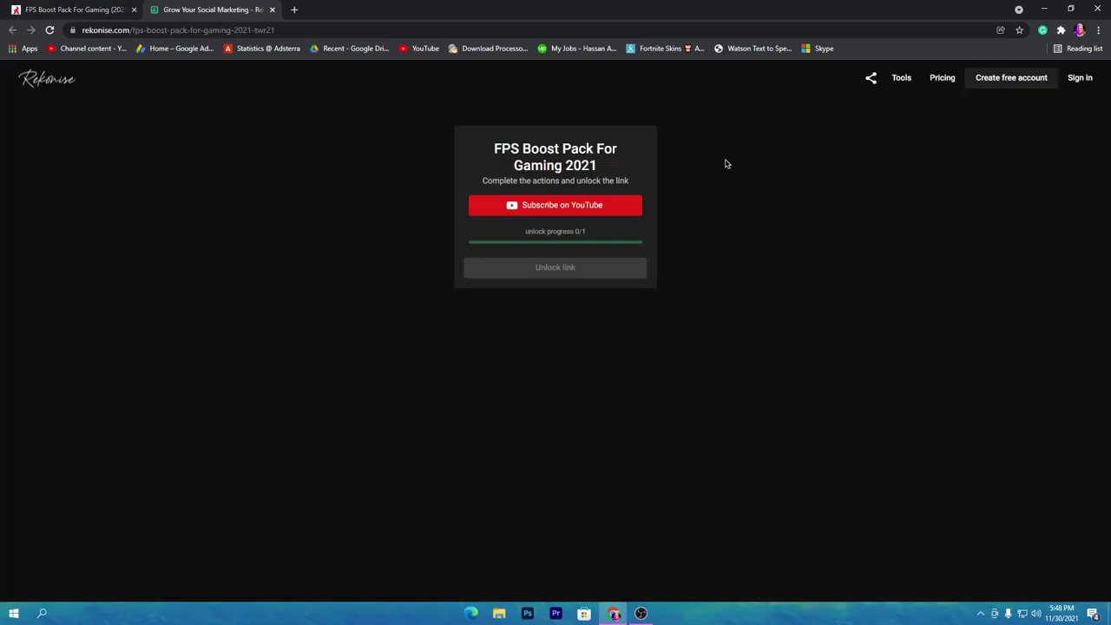
- Unlock the link through the YouTube subscribe action, call up the download of FPS Boost Pack For Gaming 2021.rar and dismiss the download dialog
left_click(524, 208)
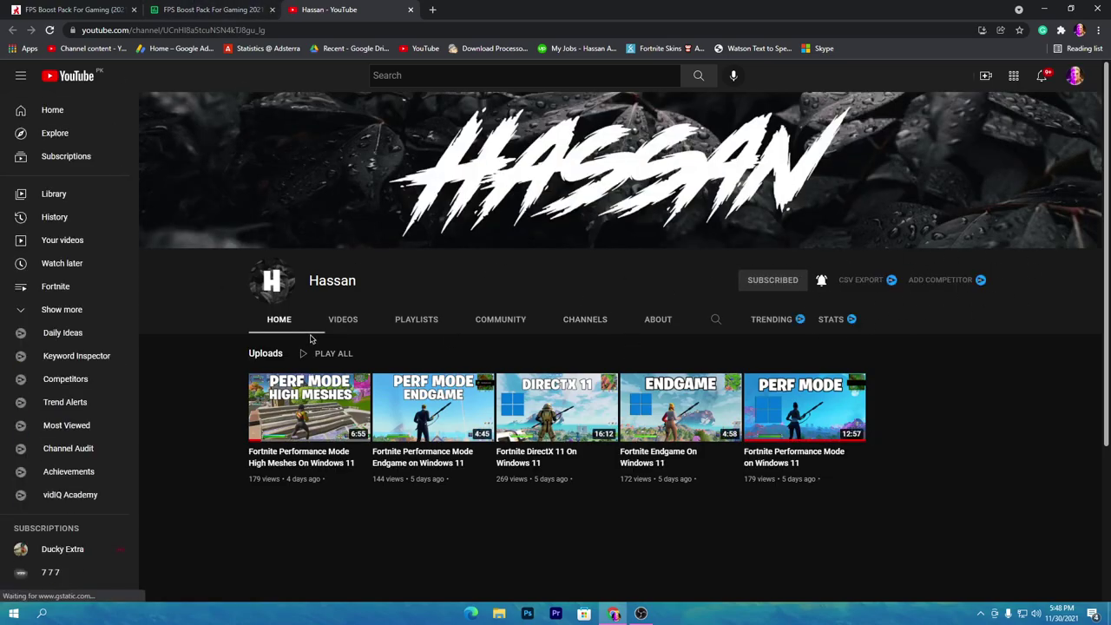
left_click(232, 7)
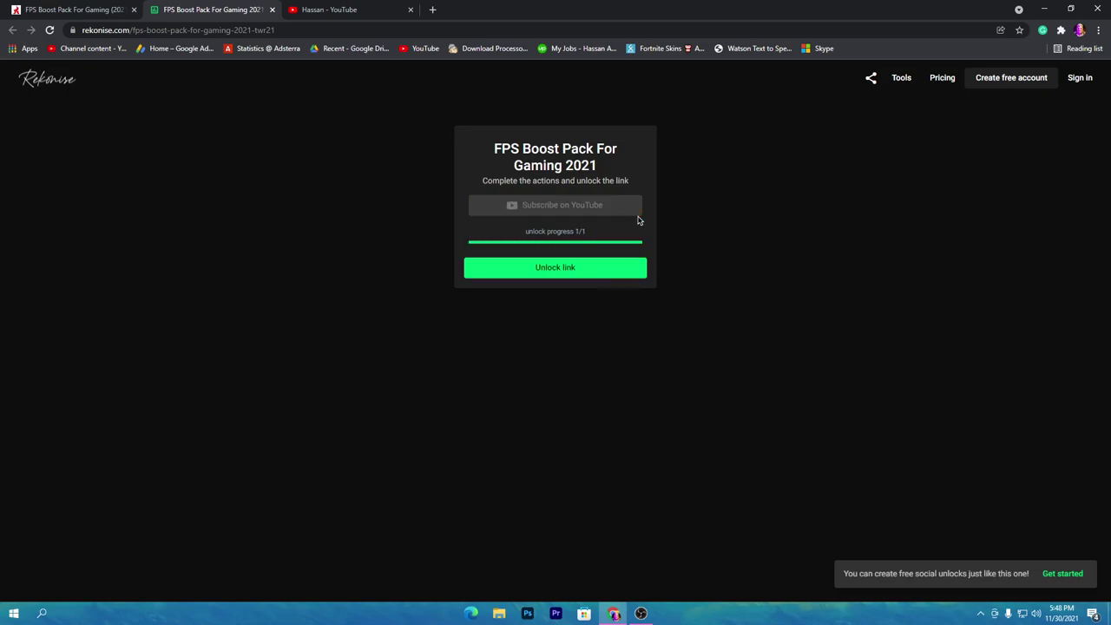
left_click(580, 269)
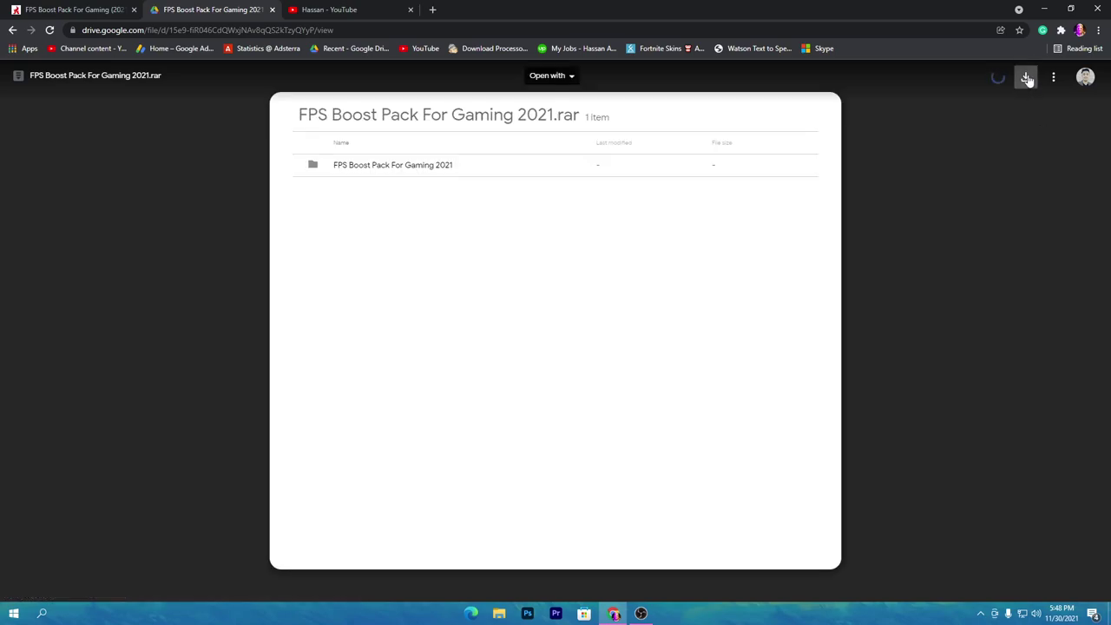
left_click(1027, 79)
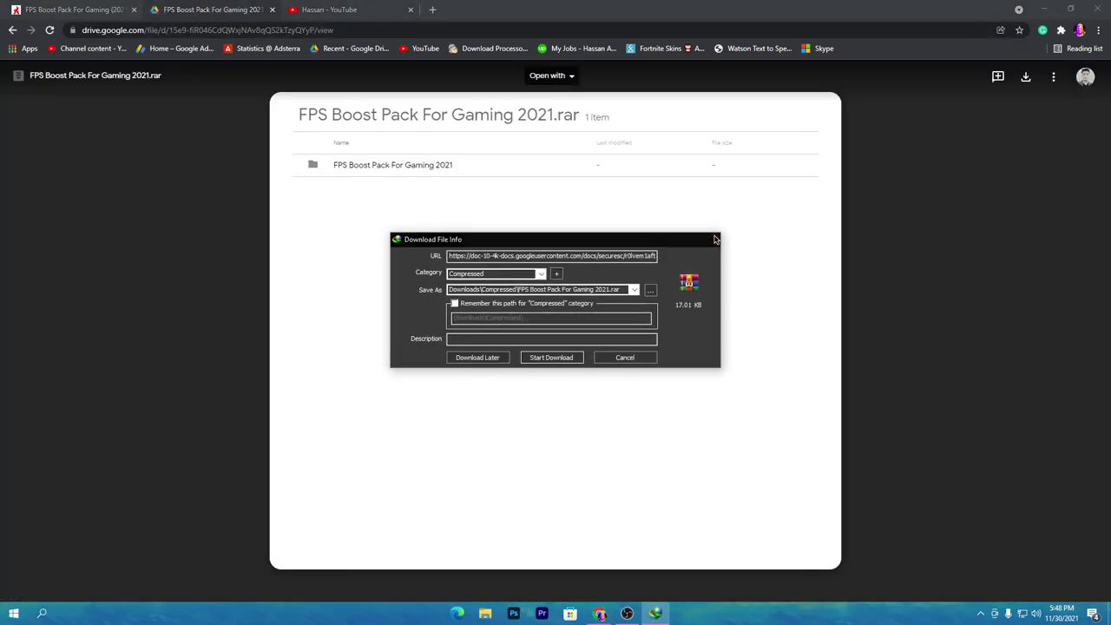
left_click(707, 237)
- Extract the FPS Boost Pack For Gaming 2021 folder from the RAR archive onto the desktop
left_click(1048, 8)
left_click_drag(372, 134, 548, 124)
double_click(548, 130)
left_click_drag(139, 204, 898, 204)
left_click(795, 98)
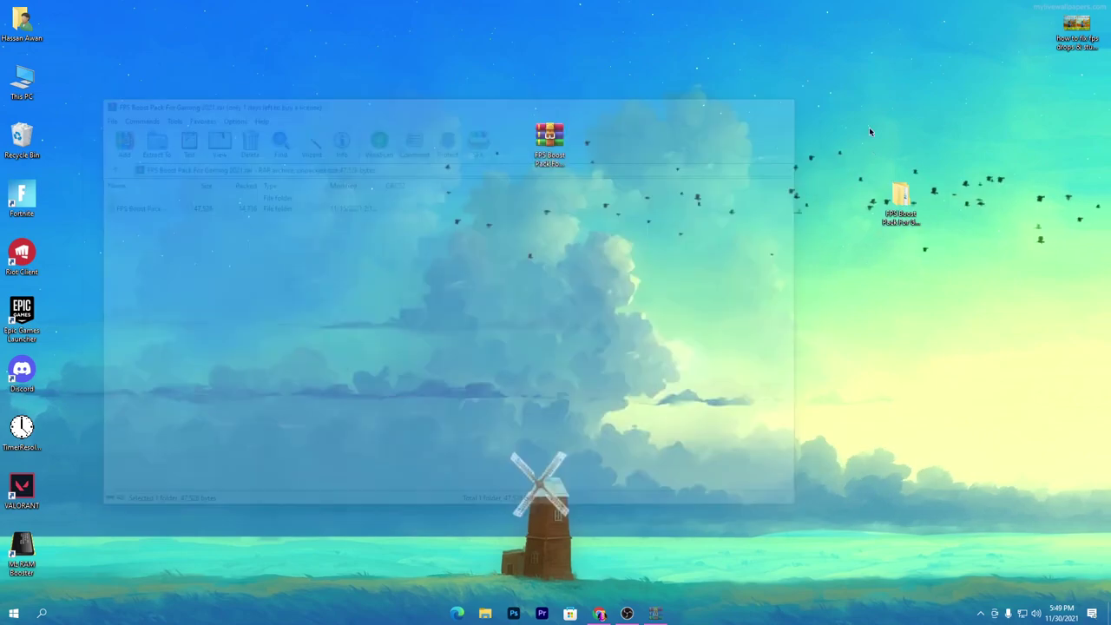
- Add CPU Optimization.reg from the extracted pack's "1- FPS Boost Registry Tweaks" folder to the registry
double_click(899, 203)
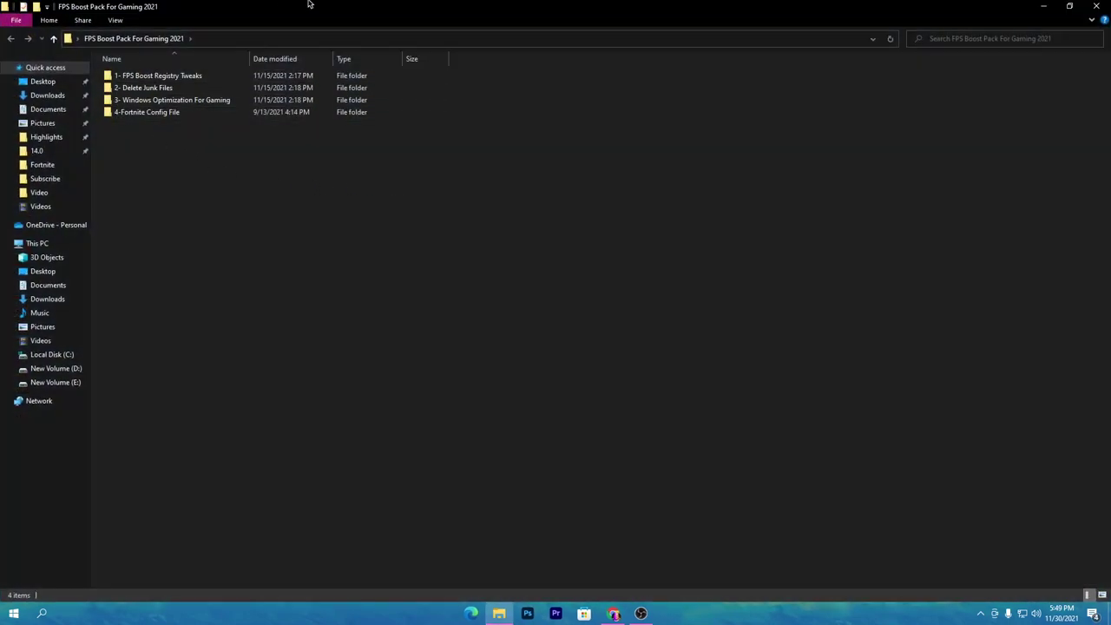
double_click(387, 12)
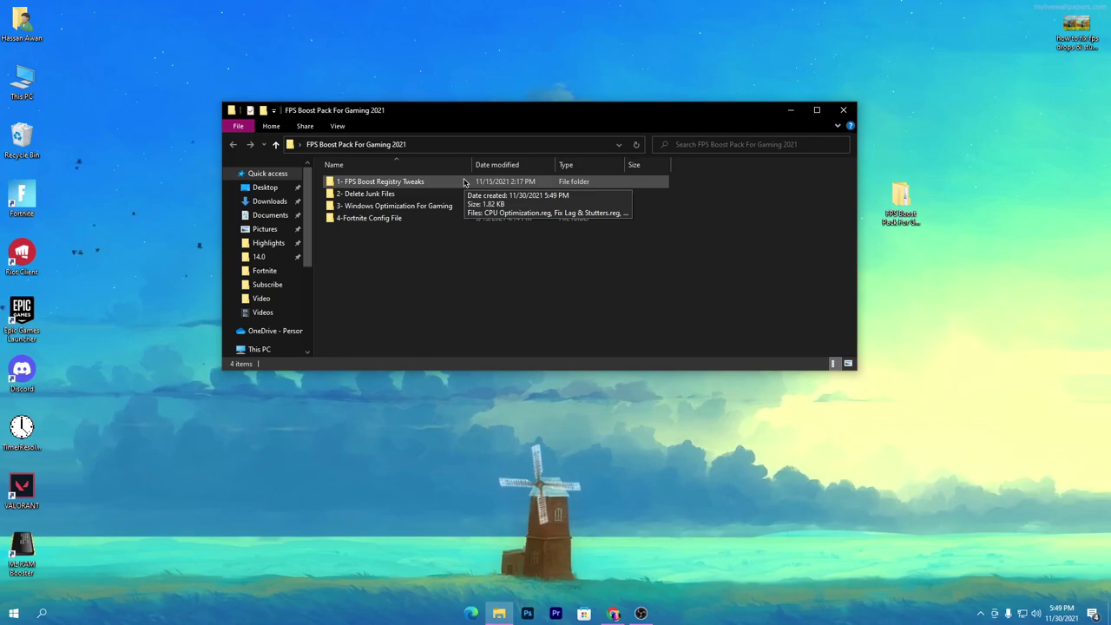
double_click(419, 183)
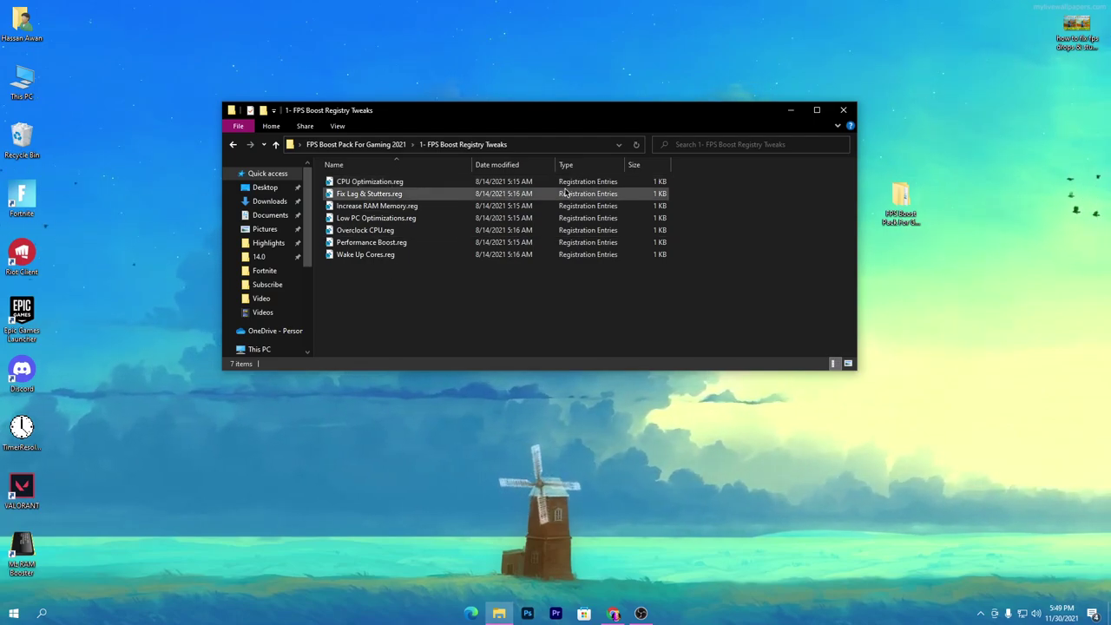
double_click(373, 181)
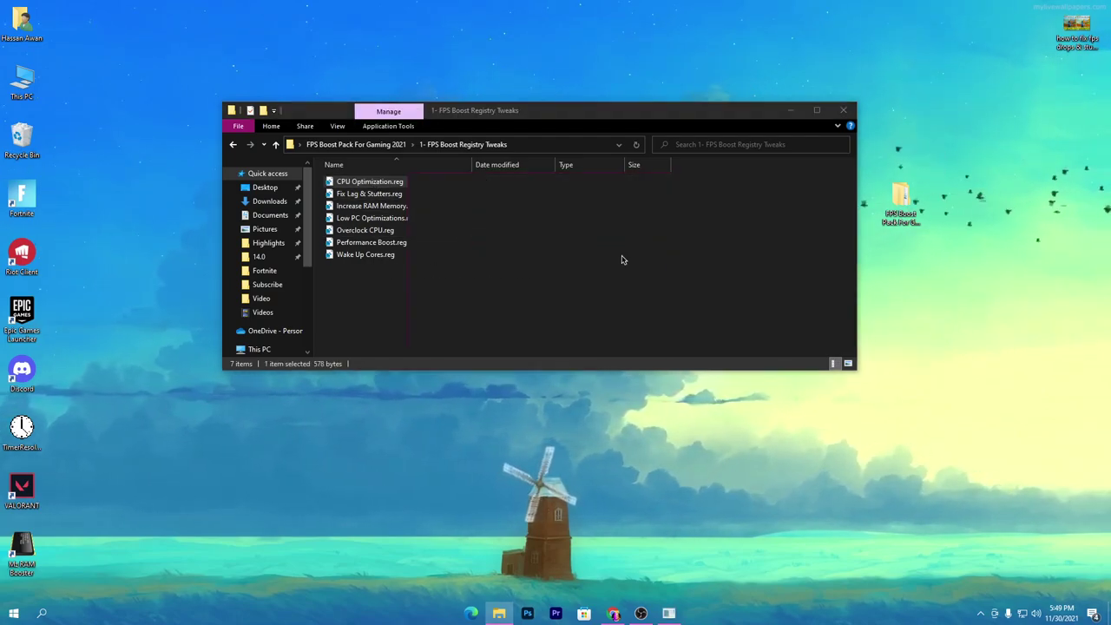
left_click(480, 330)
left_click(643, 325)
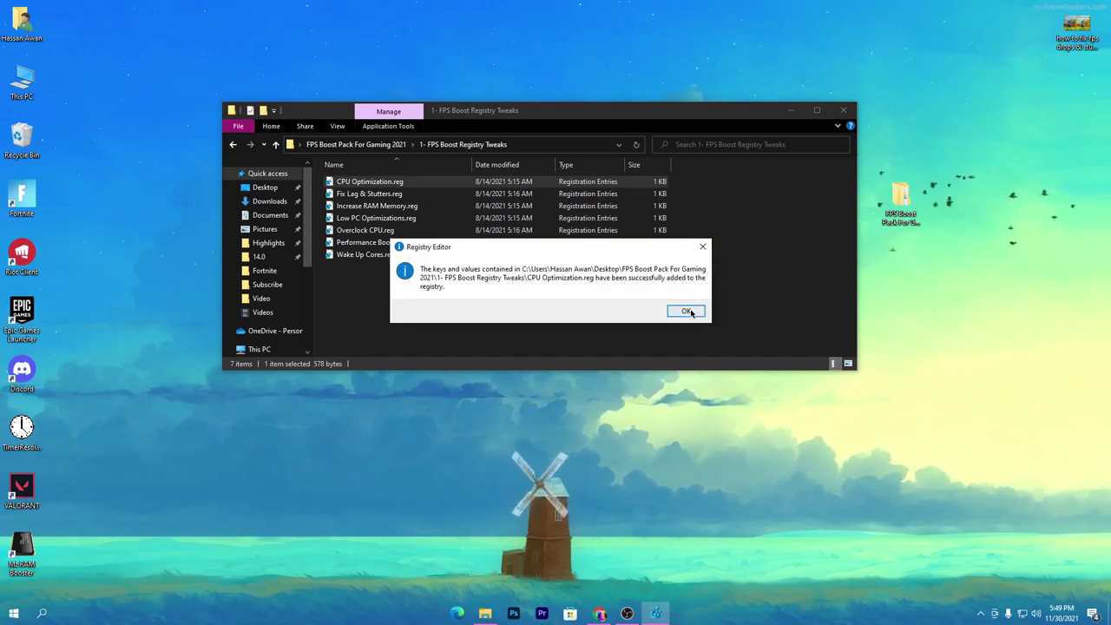
left_click(687, 311)
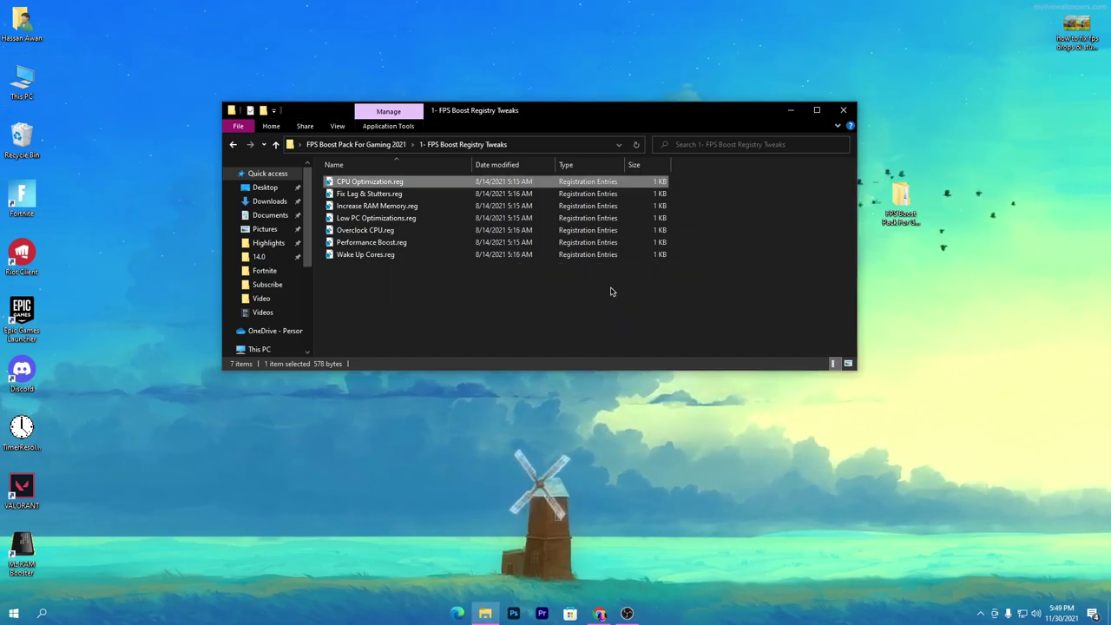
- Add Increase RAM Memory.reg and Low PC Optimizations.reg to the registry
double_click(382, 206)
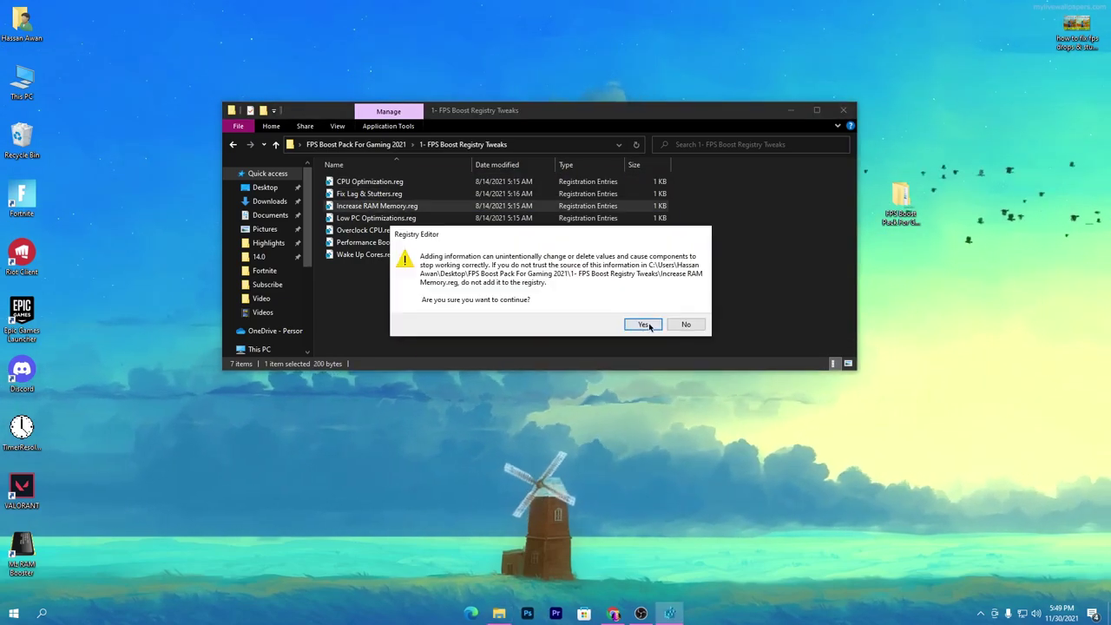
left_click(646, 324)
double_click(375, 217)
left_click(647, 324)
left_click(432, 276)
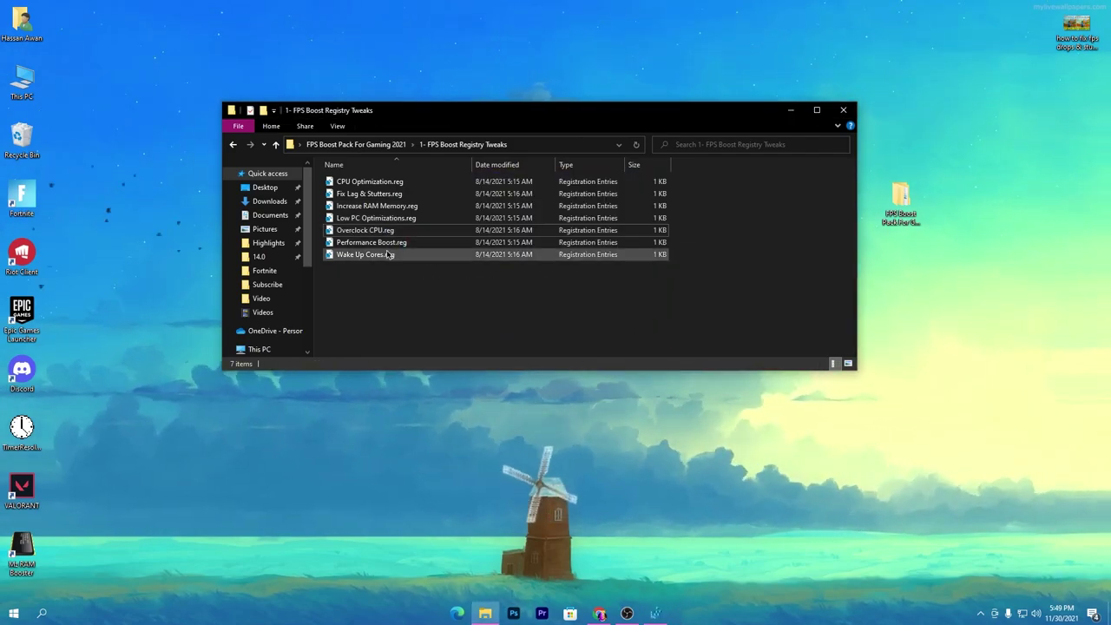
- Add Overclock CPU.reg and Wake Up Cores.reg to the registry
double_click(364, 230)
left_click(646, 324)
double_click(365, 255)
left_click(647, 323)
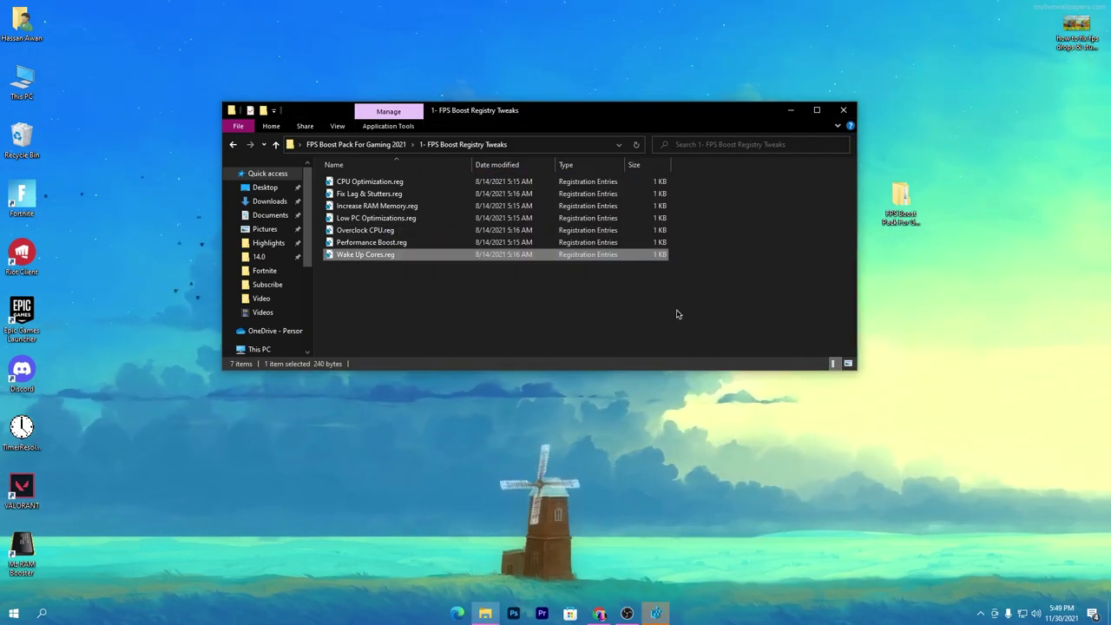
- Run Delete Log Files.bat from the "2- Delete Junk Files" folder as administrator and close its console window
left_click(364, 144)
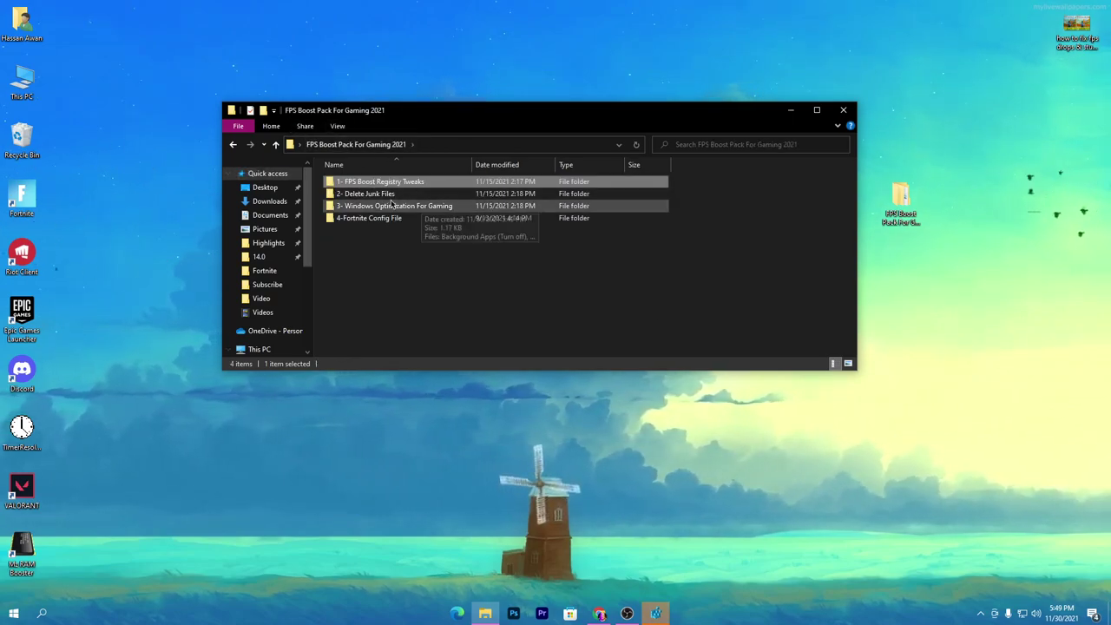
double_click(363, 194)
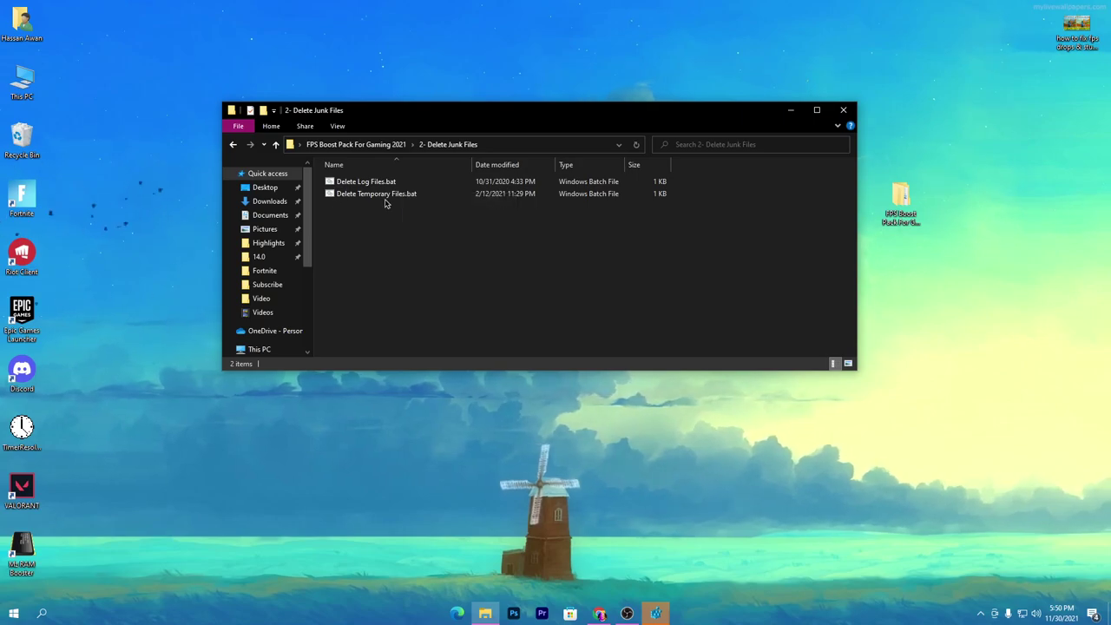
right_click(360, 183)
left_click(399, 229)
left_click(478, 325)
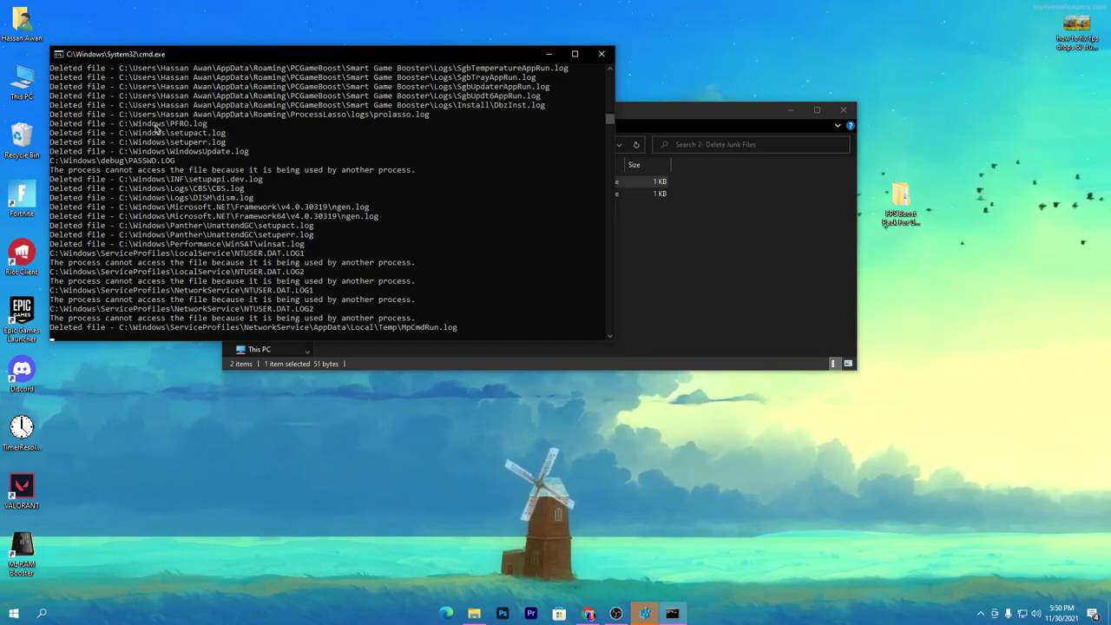
left_click(597, 56)
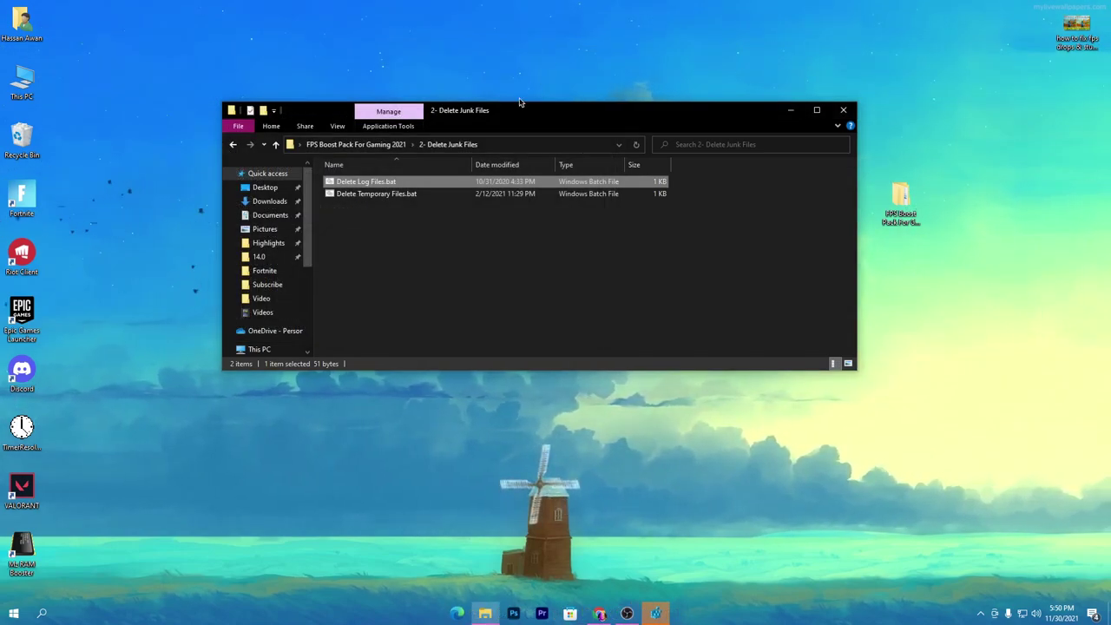
- Run Delete Temporary Files.bat to the end and return to the main pack folder
double_click(369, 193)
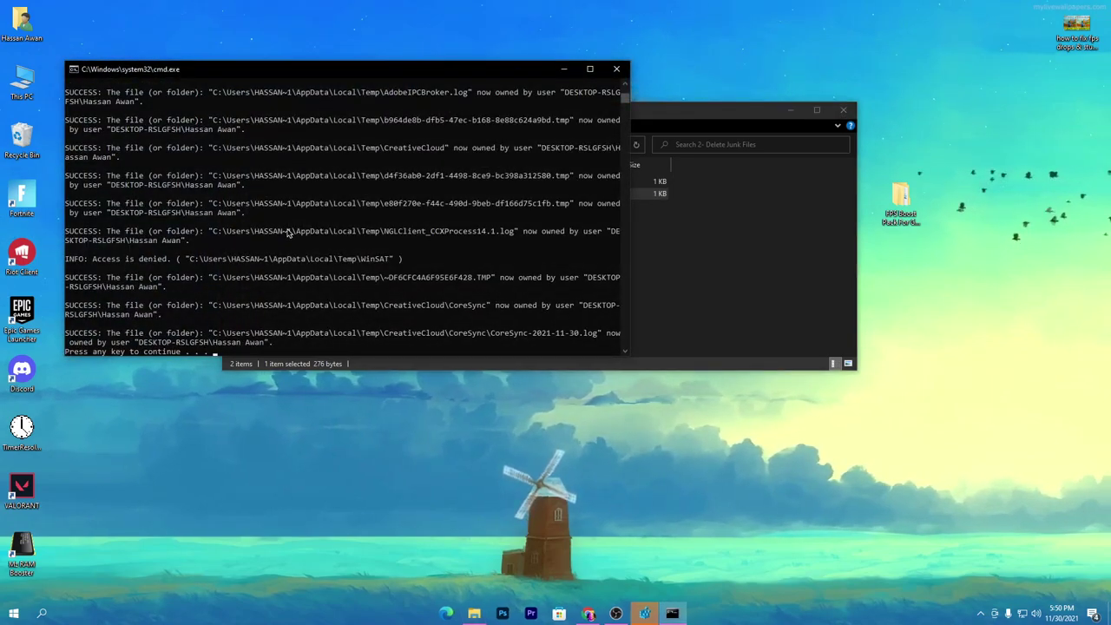
key("Return")
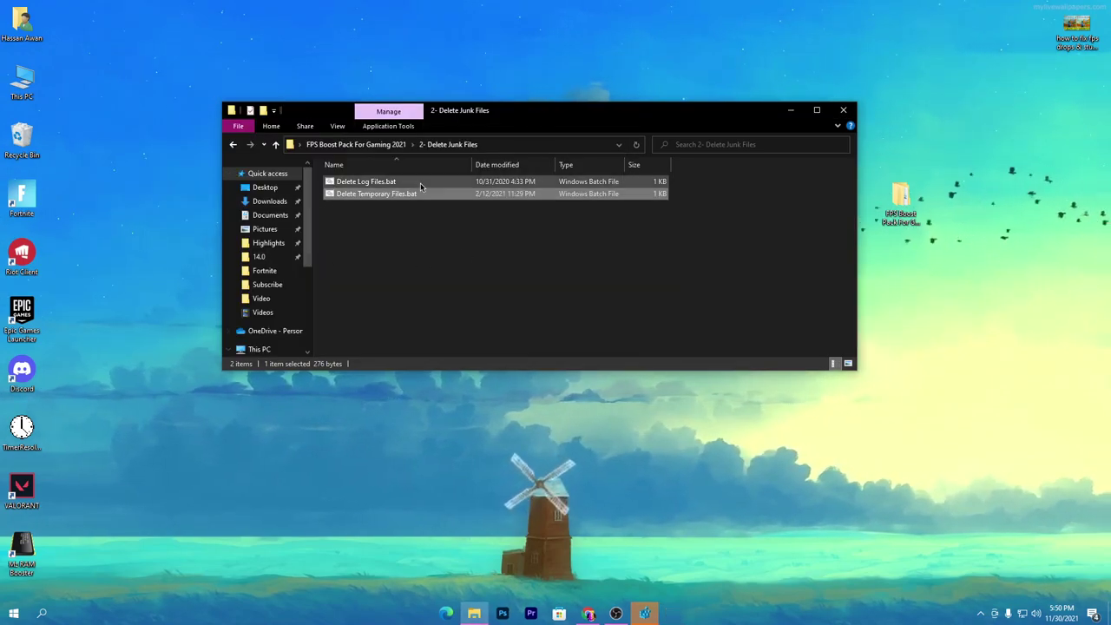
key("BackSpace")
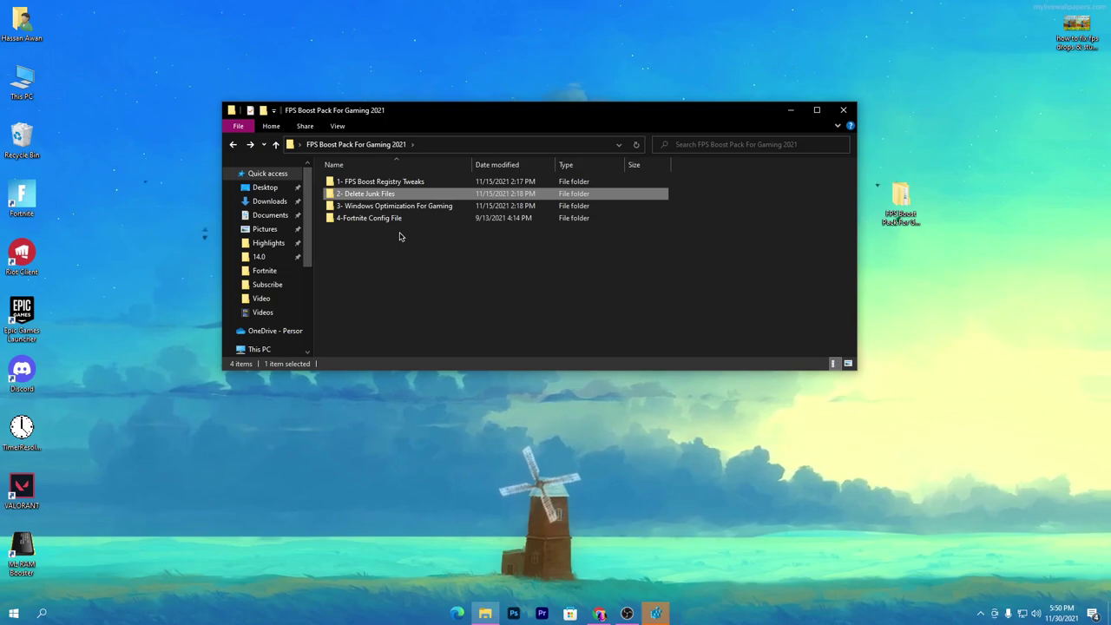
- Check the background apps privacy setting through the Background Apps (Turn off) shortcut in "3- Windows Optimization For Gaming", and close the settings
double_click(390, 207)
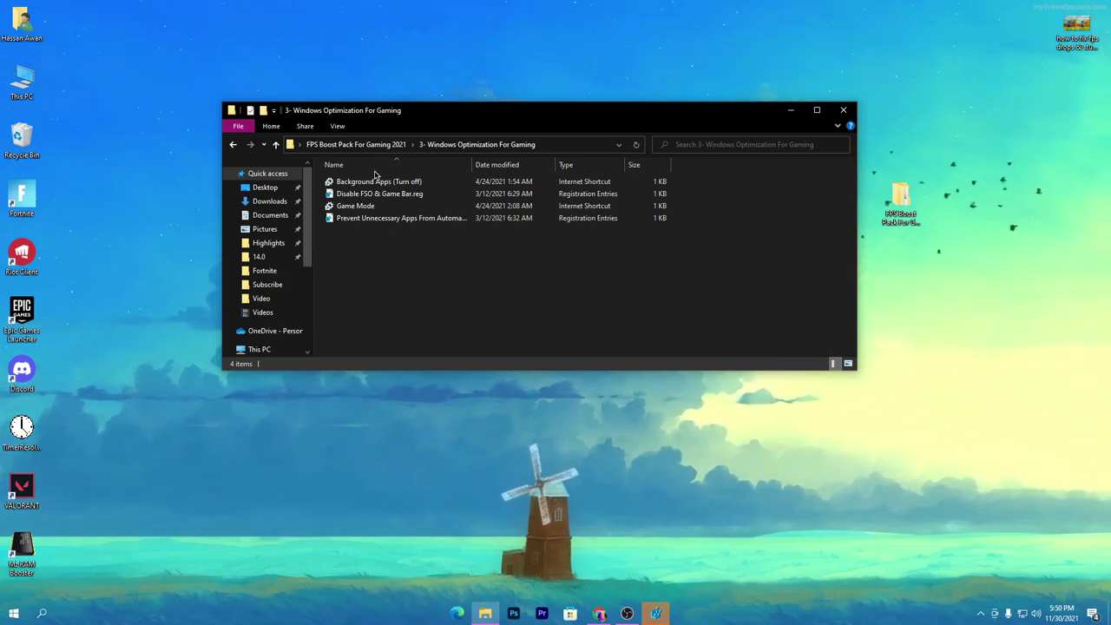
double_click(416, 181)
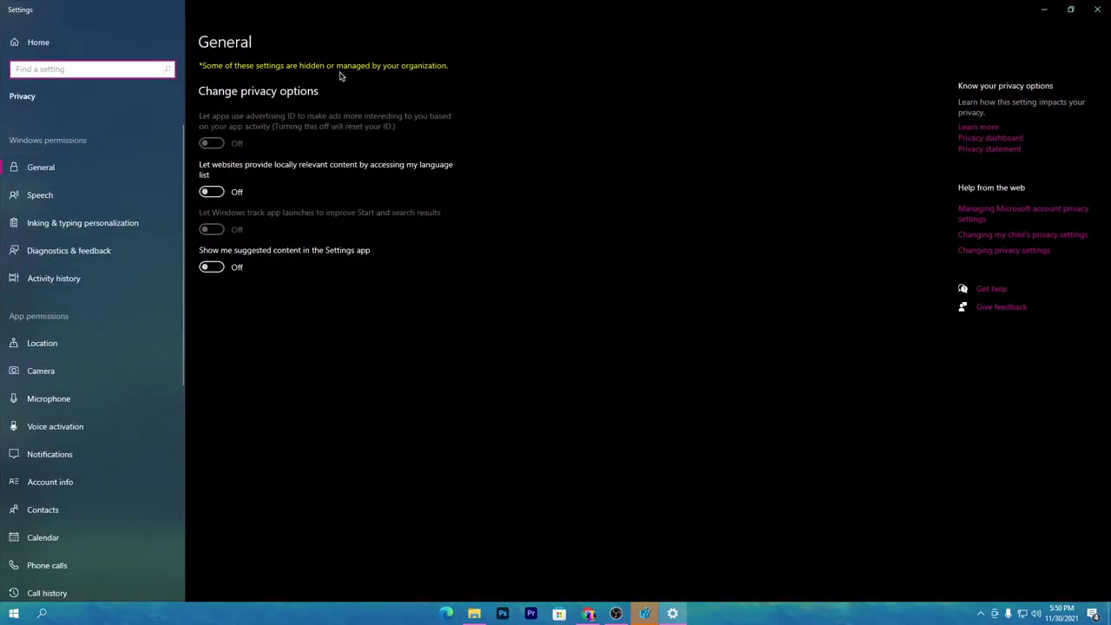
scroll(45, 421, "down", 3)
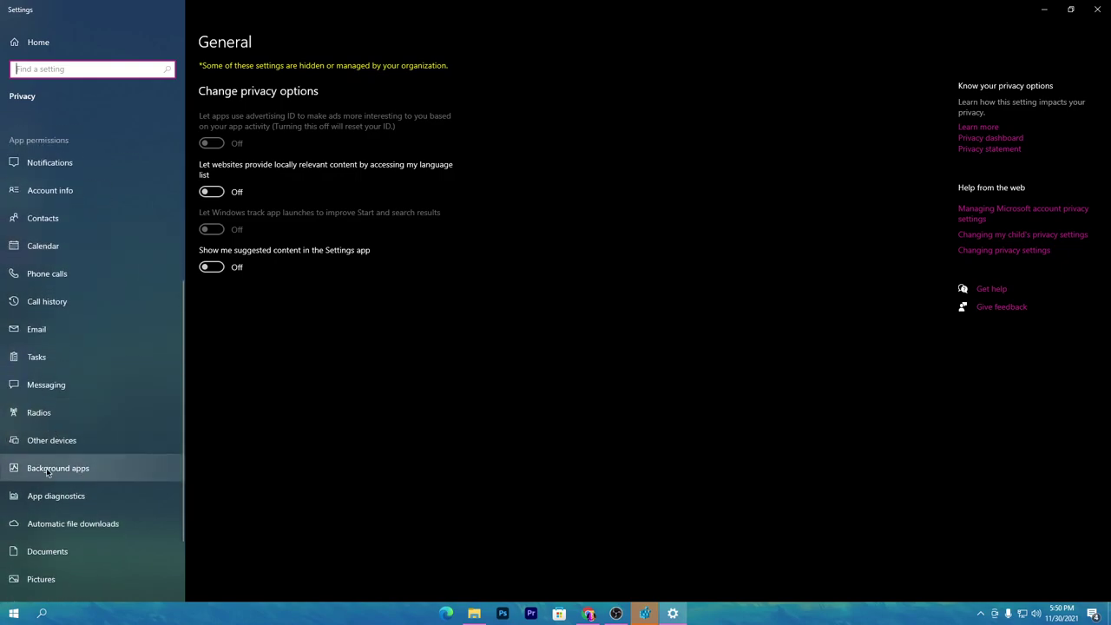
left_click(39, 471)
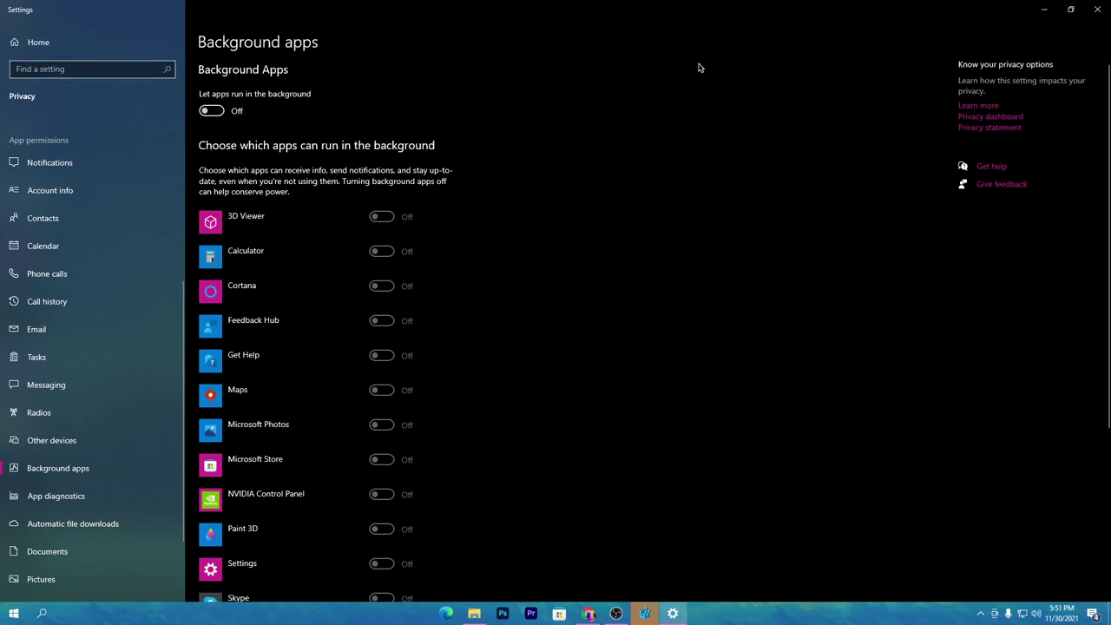
left_click(1097, 8)
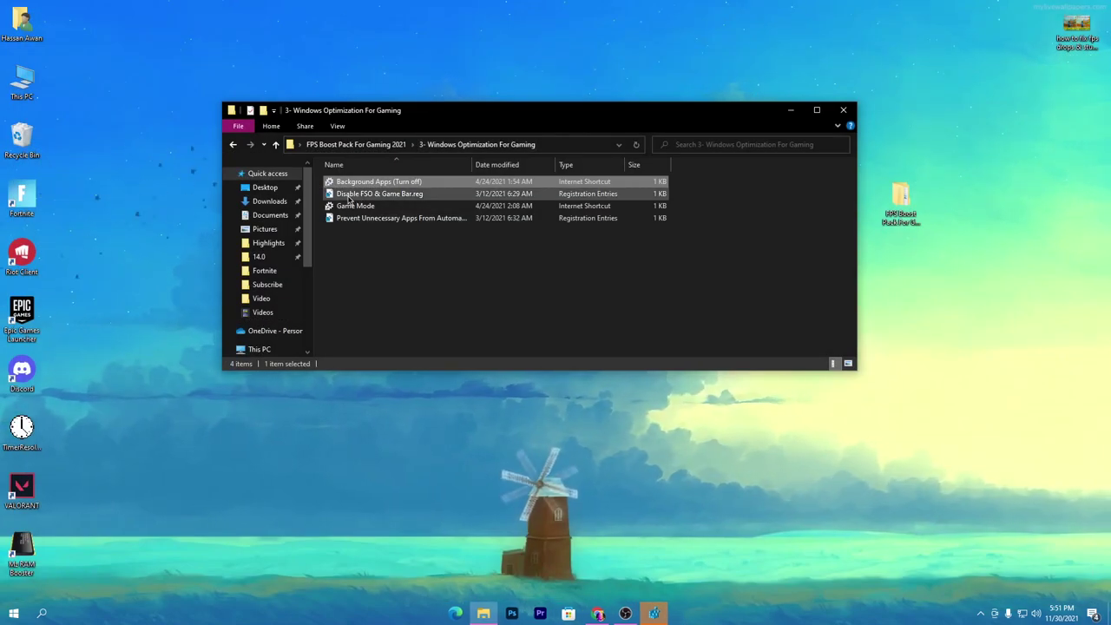
- Add Disable FSO & Game Bar.reg to the registry and dismiss the remaining registry messages
double_click(385, 196)
left_click(486, 329)
left_click(640, 323)
left_click(685, 315)
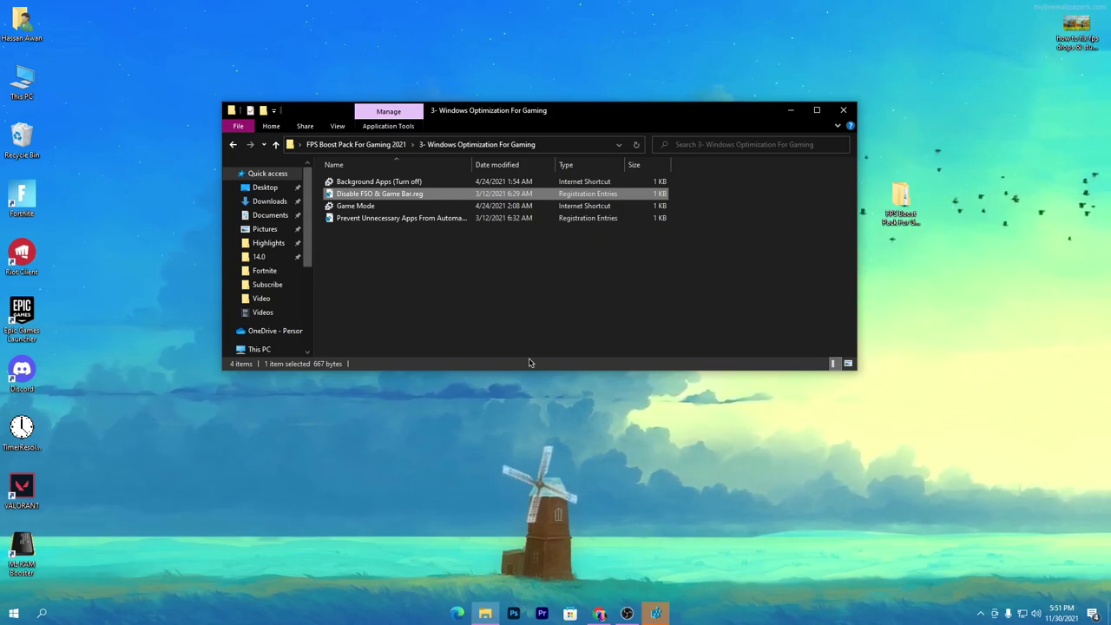
left_click(641, 325)
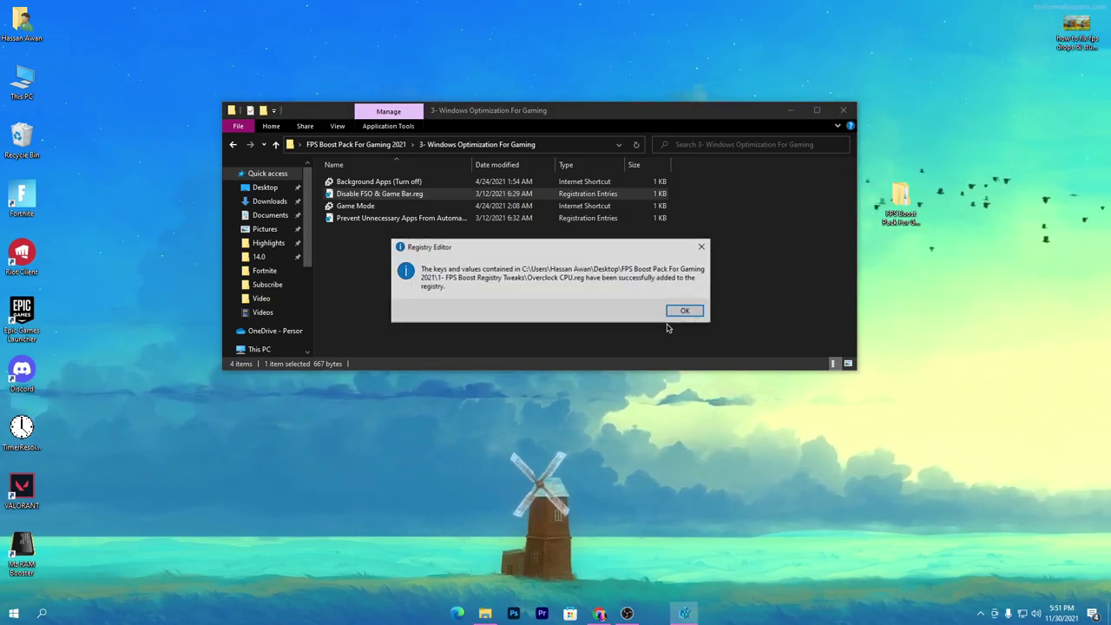
left_click(686, 309)
- Check the Game Mode setting through its shortcut, and add Prevent Unnecessary Apps From Automatically Starting.reg to the registry
double_click(329, 207)
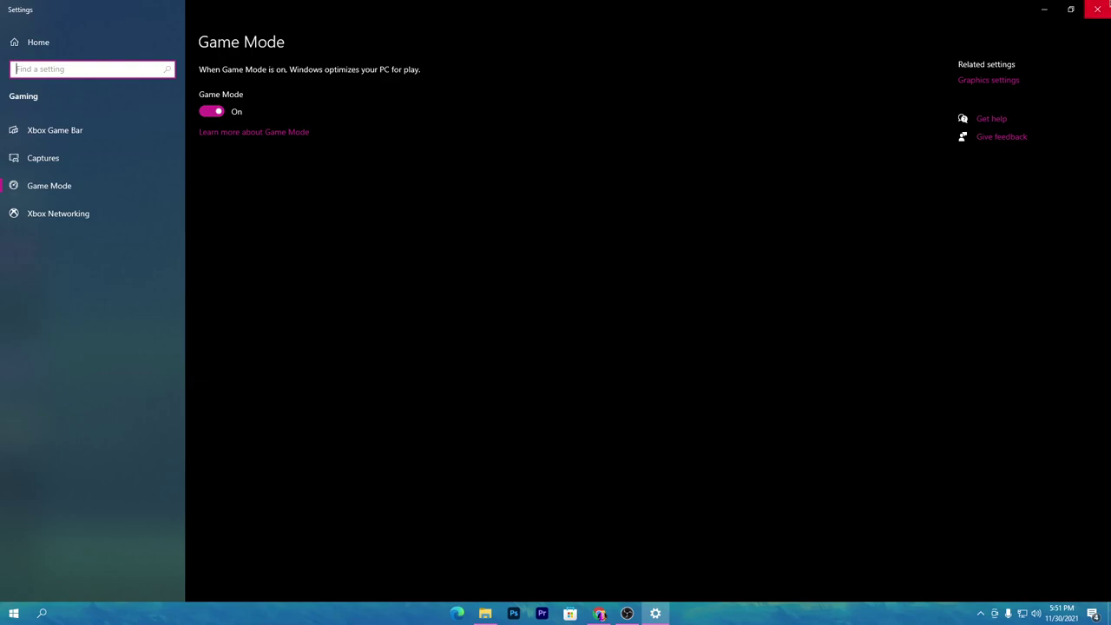
left_click(1097, 8)
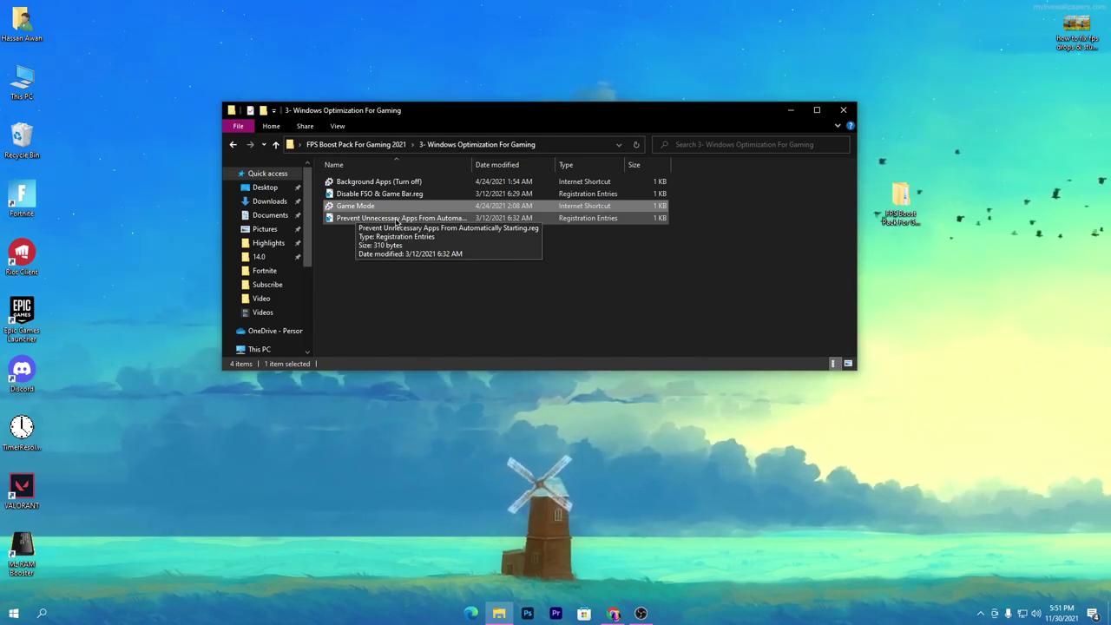
double_click(396, 219)
left_click(528, 327)
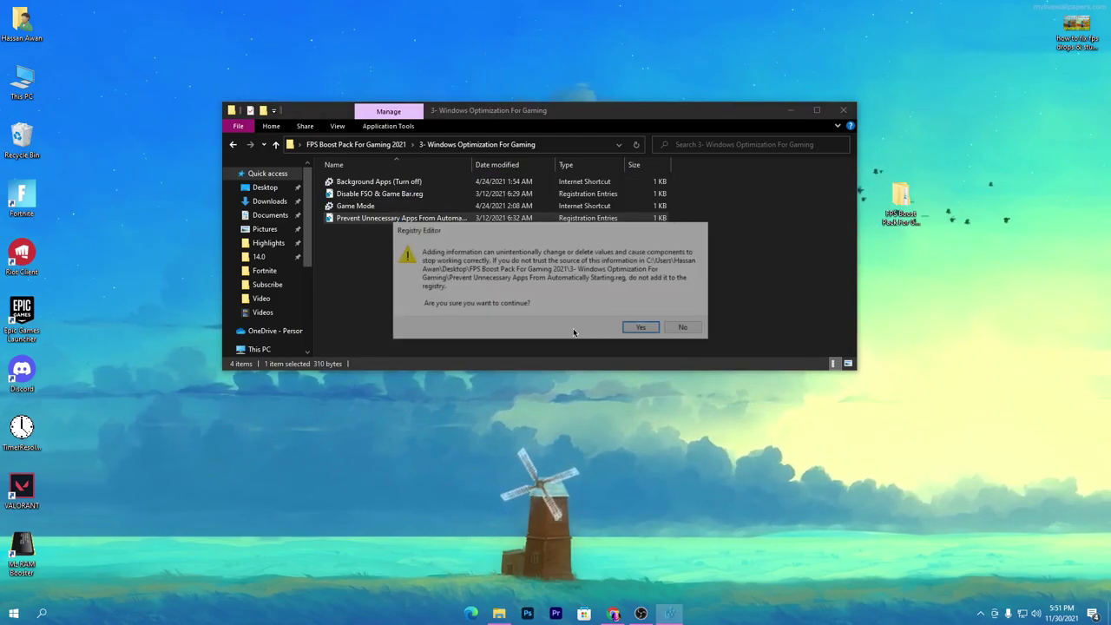
left_click(644, 327)
left_click(686, 311)
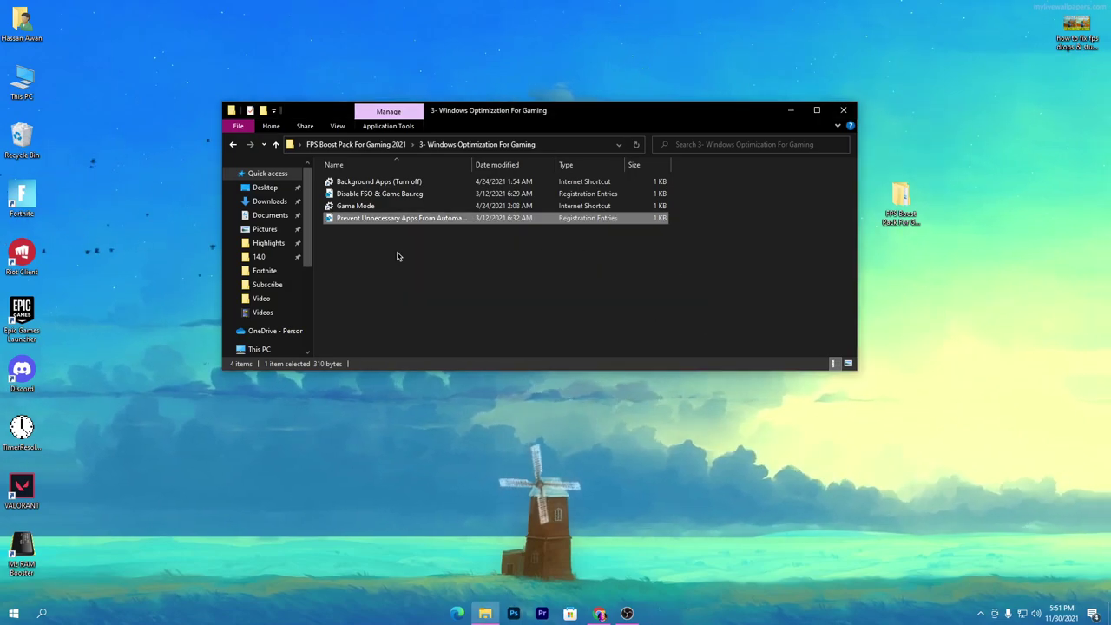
- Open the Low End PC folder inside "4-Fortnite Config File" of the main pack folder
left_click(347, 145)
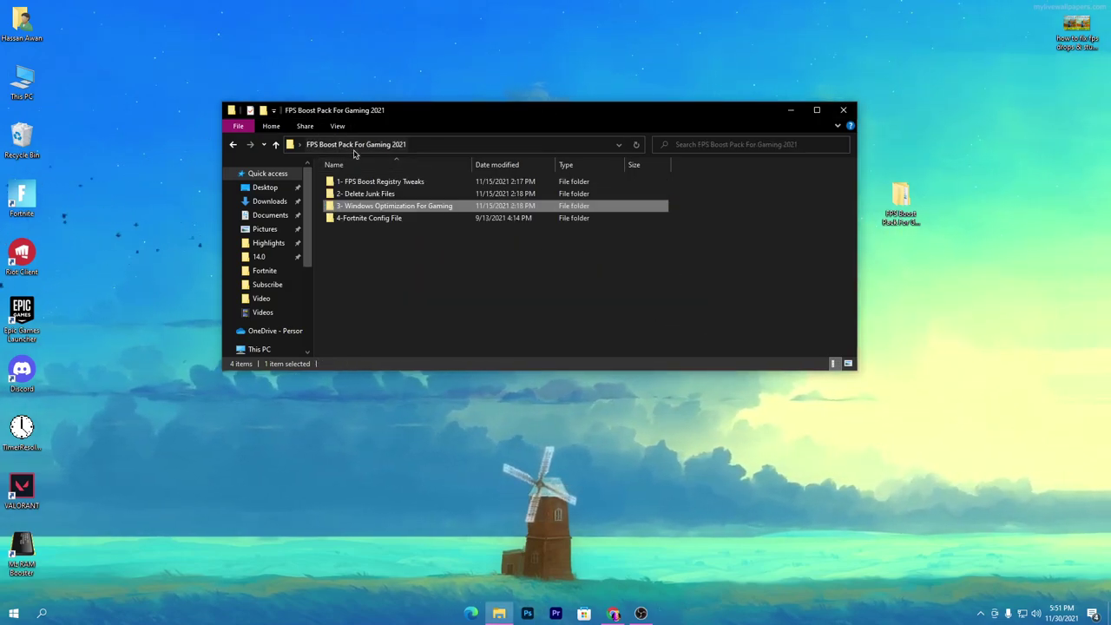
left_click(403, 219)
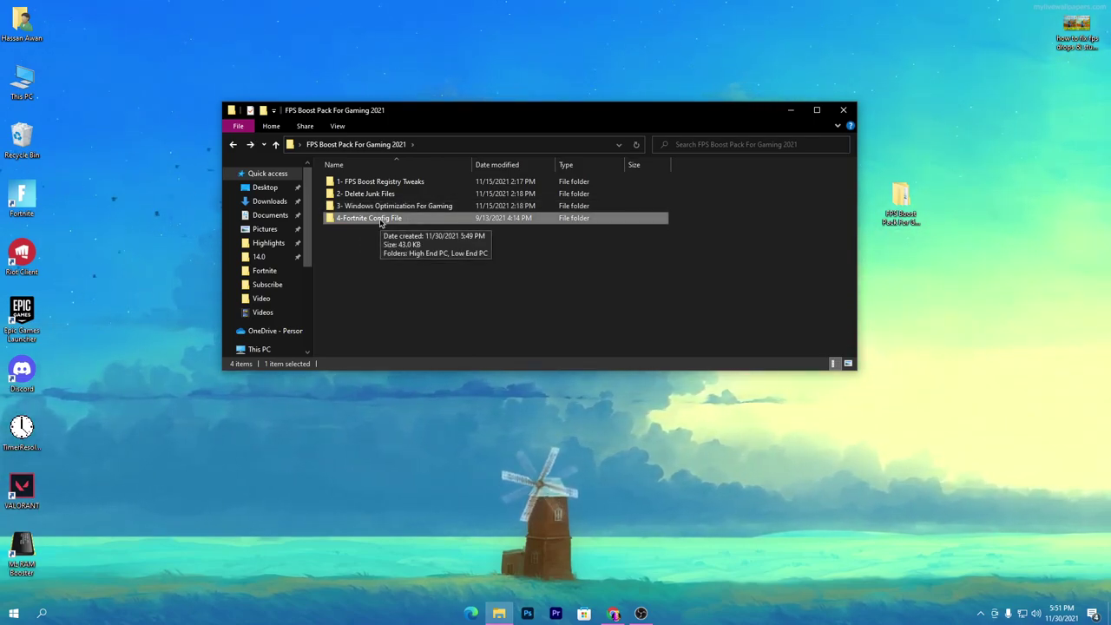
double_click(379, 220)
left_click_drag(338, 221, 419, 194)
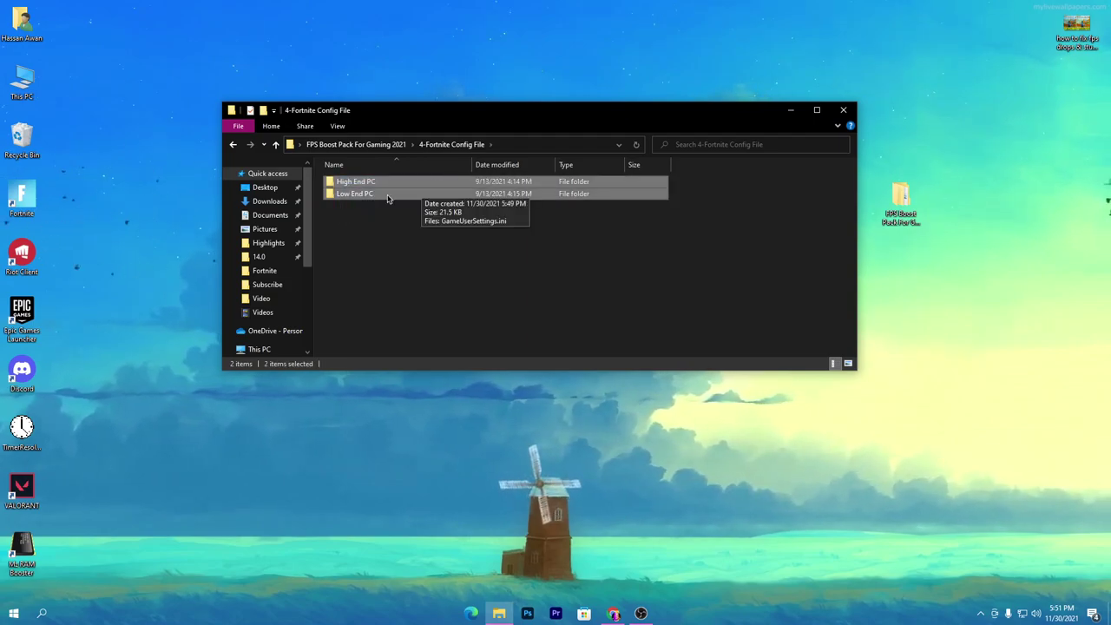
double_click(351, 193)
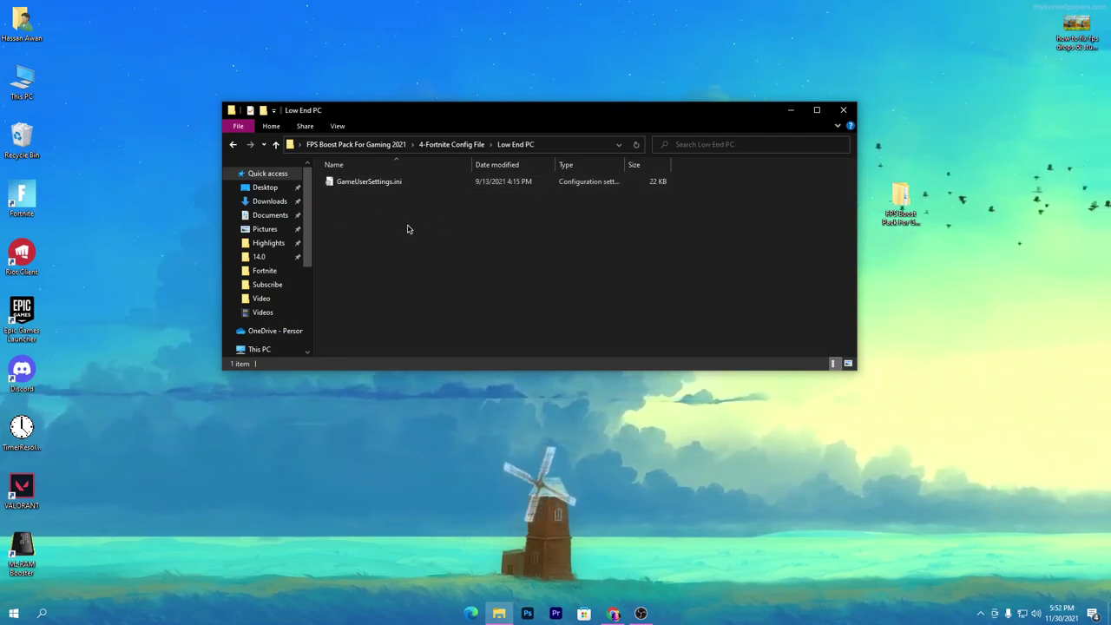
- Examine the resolution and frame rate settings of the Low End PC GameUserSettings.ini in Notepad, and close the file
right_click(356, 185)
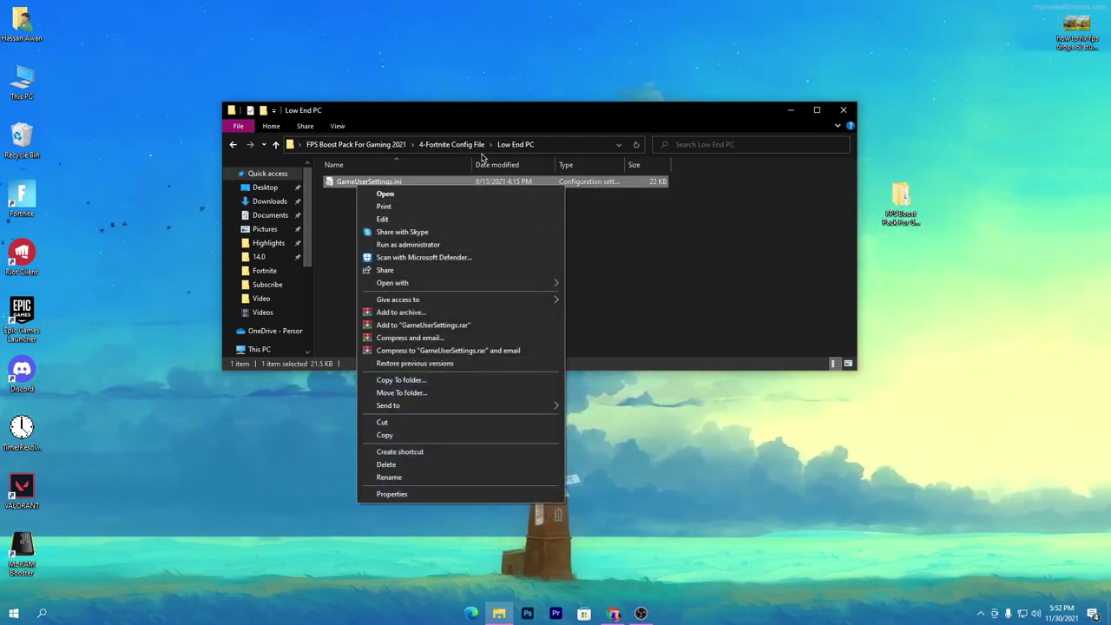
left_click(382, 218)
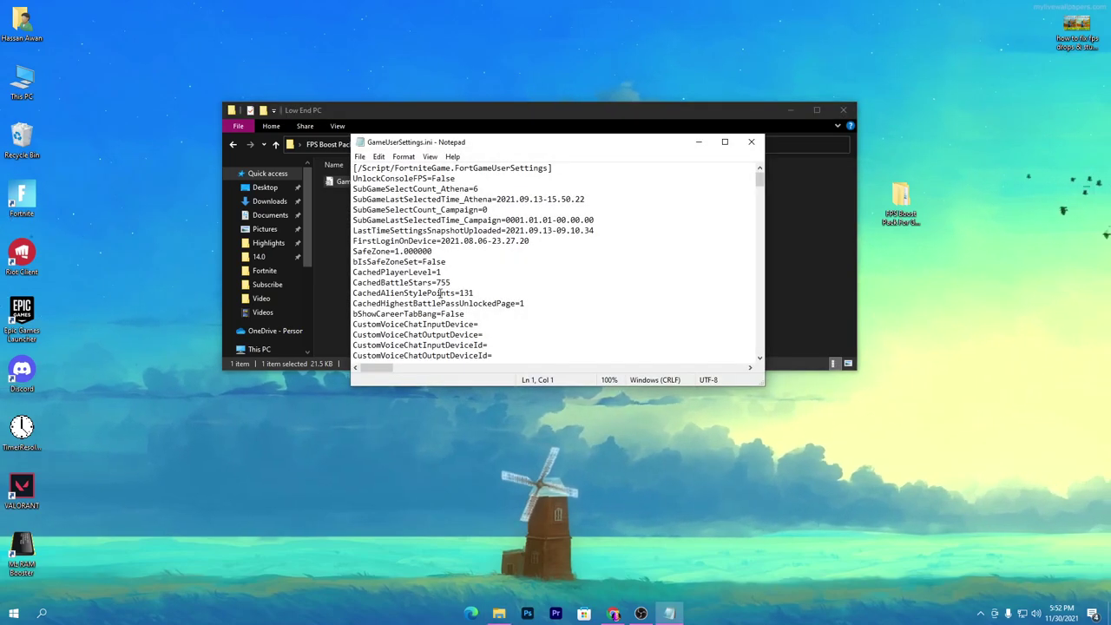
scroll(501, 288, "down", 8)
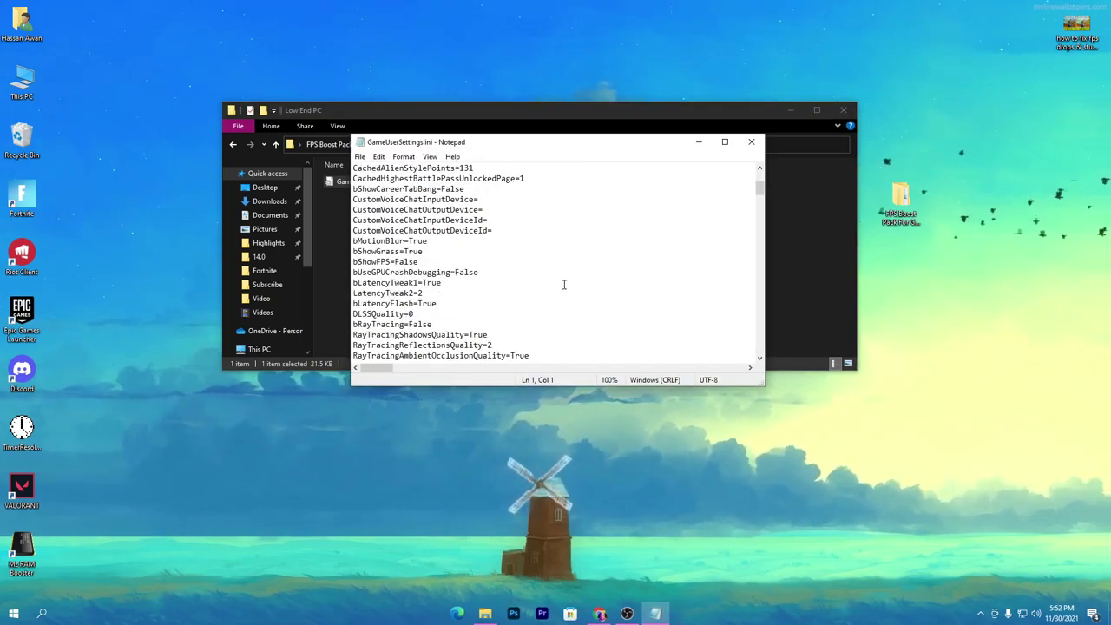
key("super+Up")
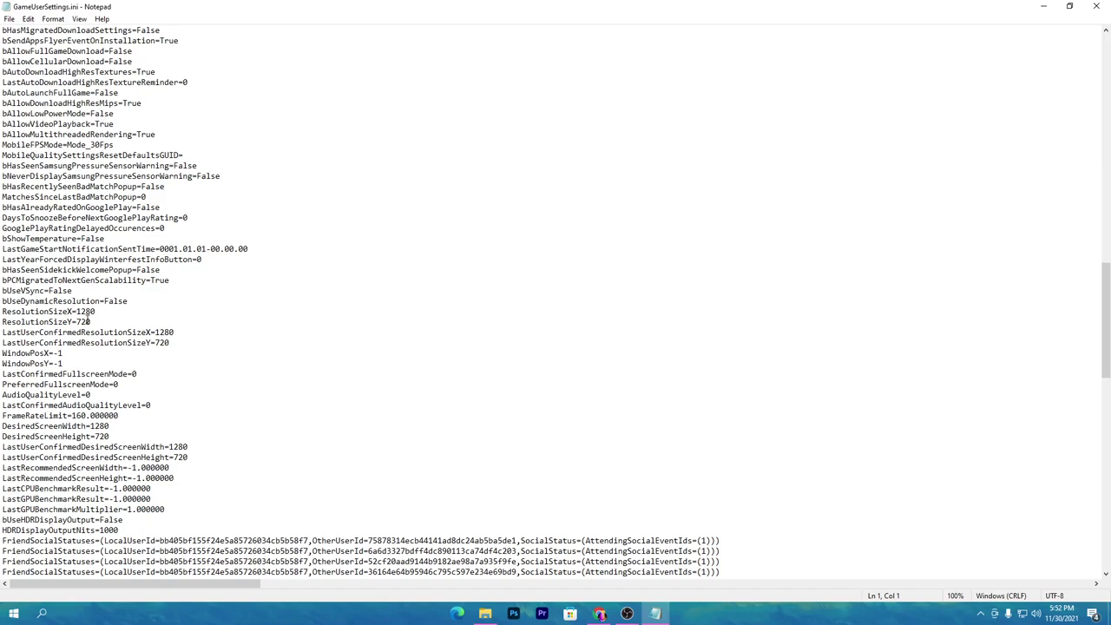
left_click(1095, 6)
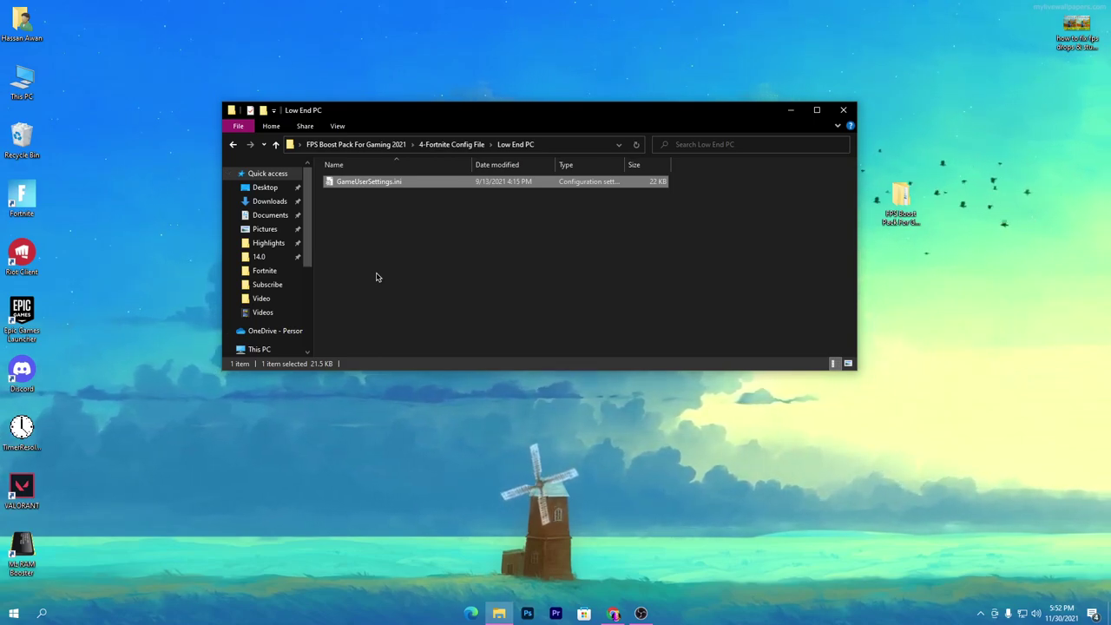
- Copy the Low End PC GameUserSettings.ini and open the AppData folder with a Run command
right_click(363, 185)
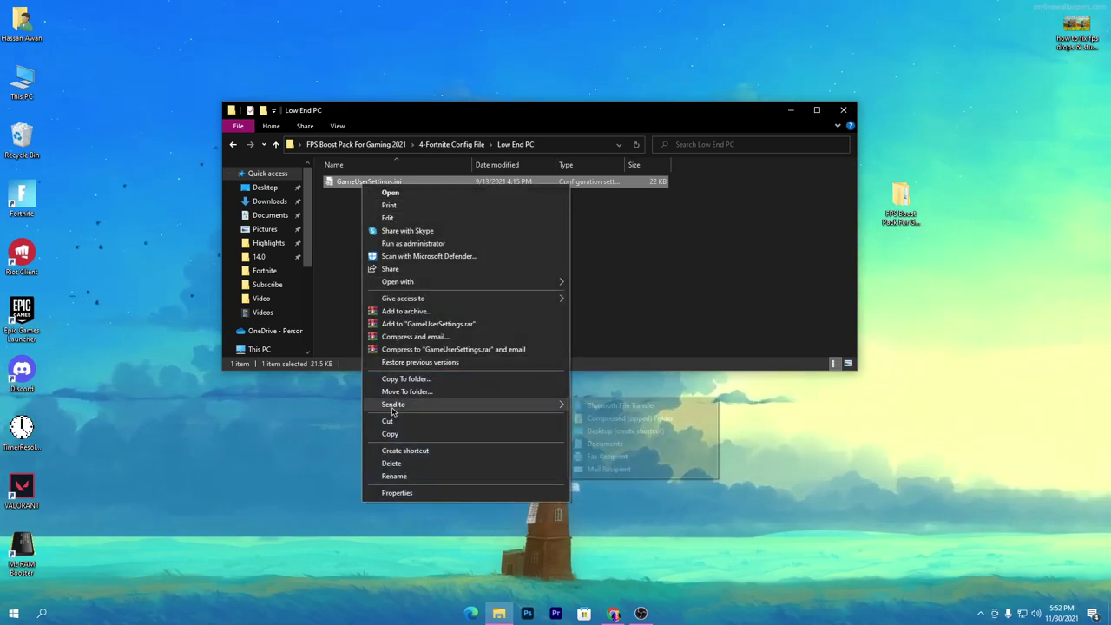
left_click(389, 435)
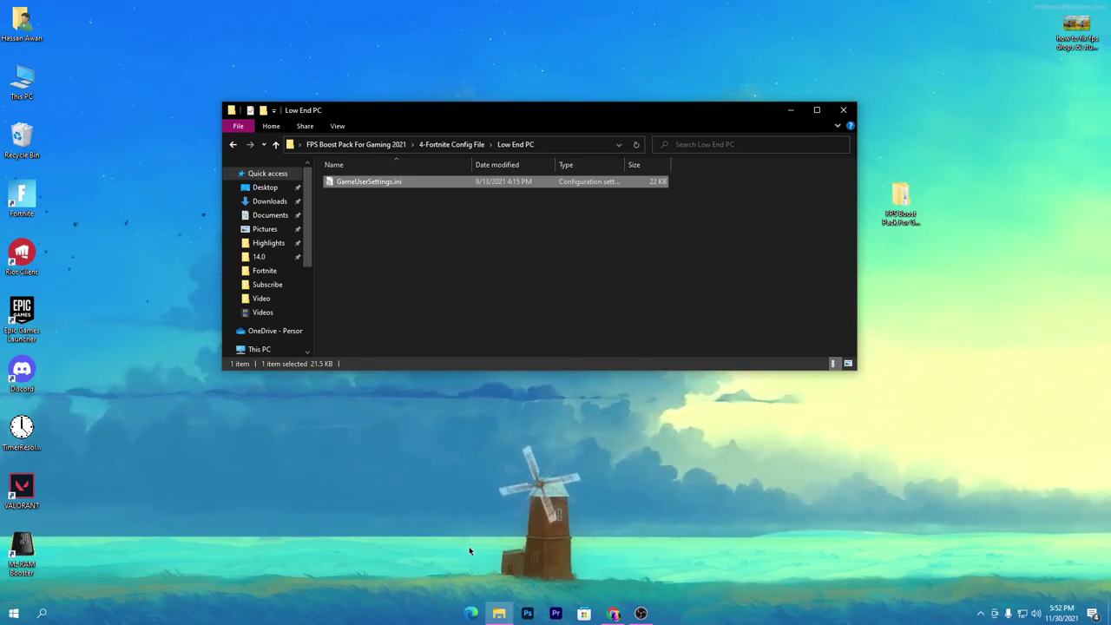
key("super+r")
type("a")
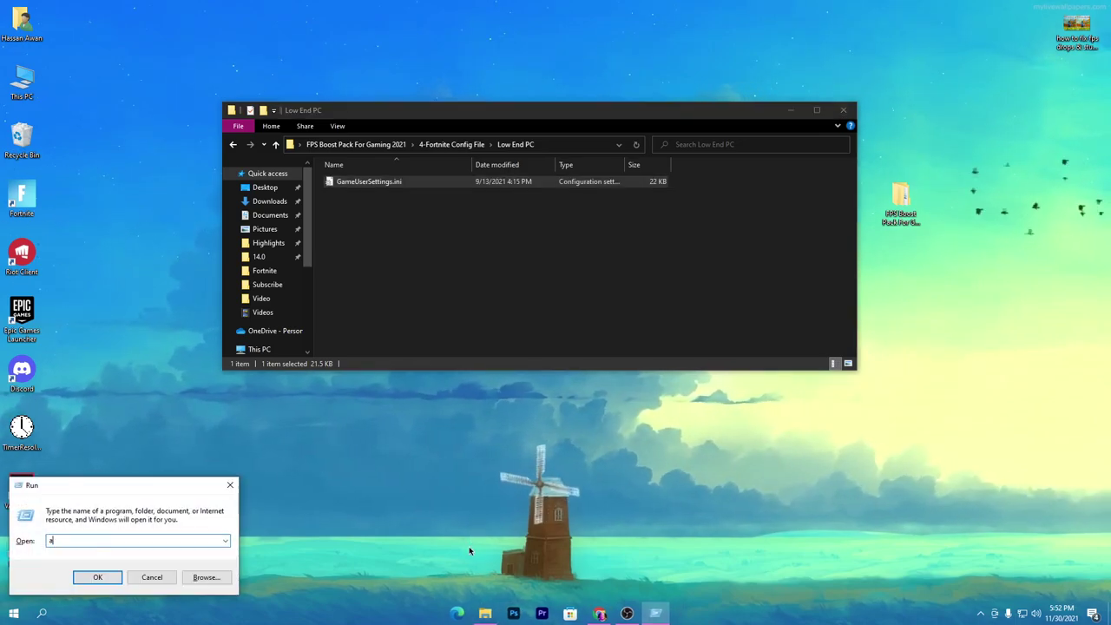
type("ppdatat")
key("Return")
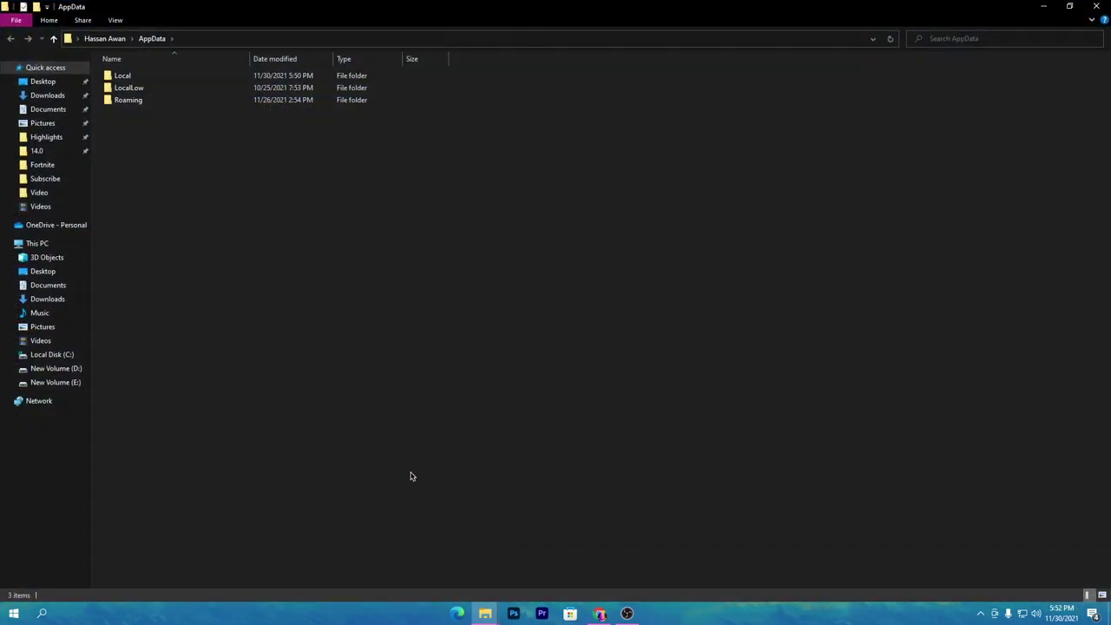
- Open the folder Local > FortniteGame > Saved > Config > WindowsClient inside AppData
left_click(133, 75)
double_click(133, 76)
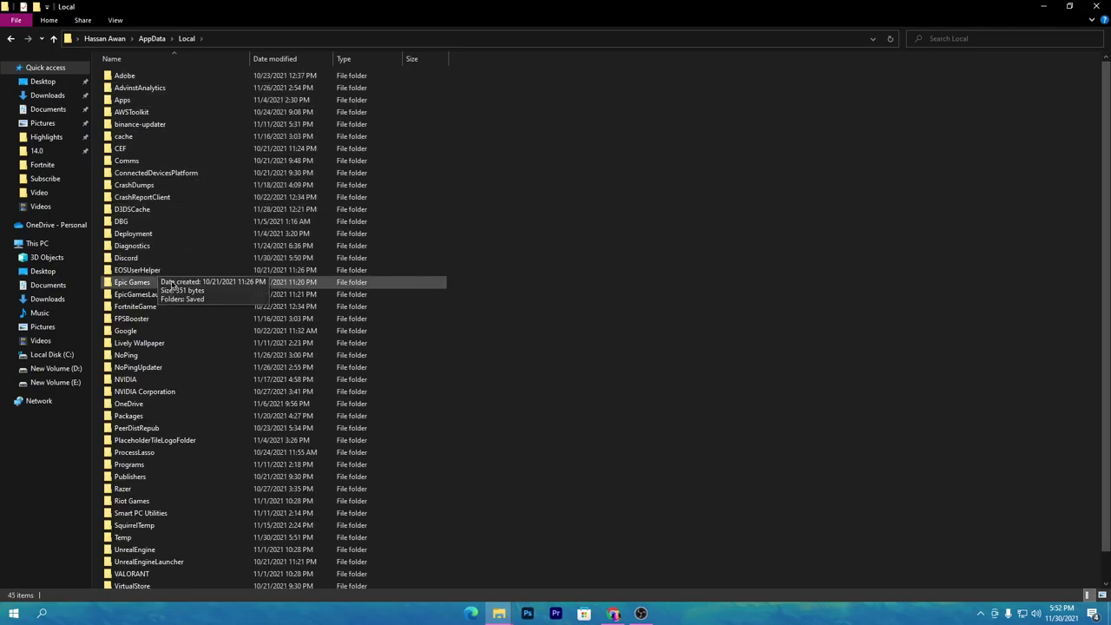
double_click(139, 314)
double_click(118, 76)
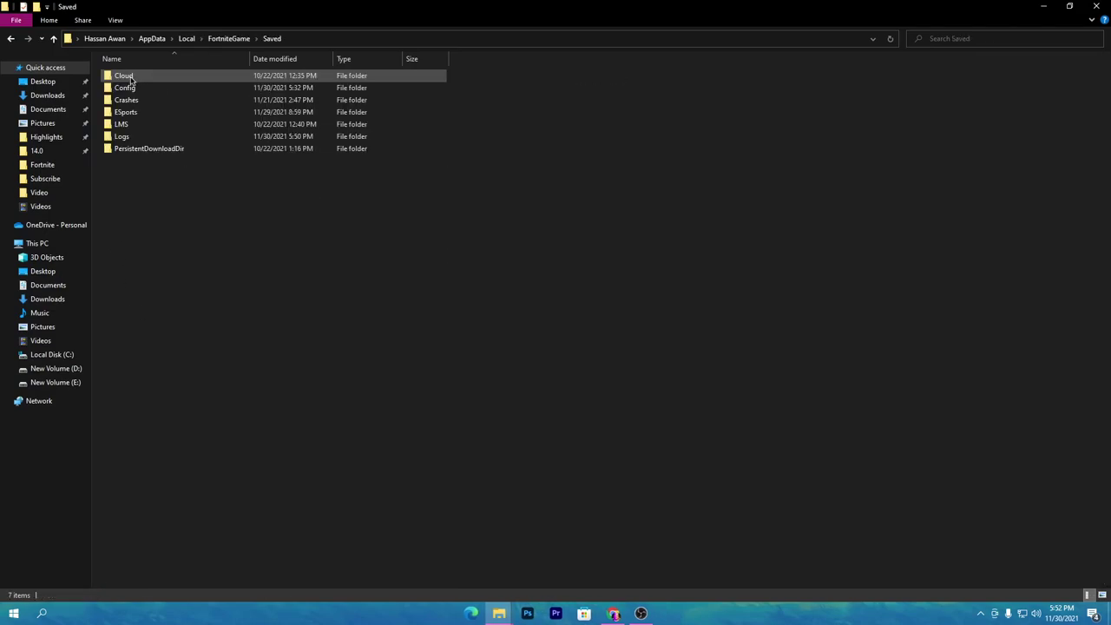
double_click(124, 78)
double_click(136, 89)
- Try to paste the copied GameUserSettings.ini into the WindowsClient folder, and close the folder windows
right_click(233, 151)
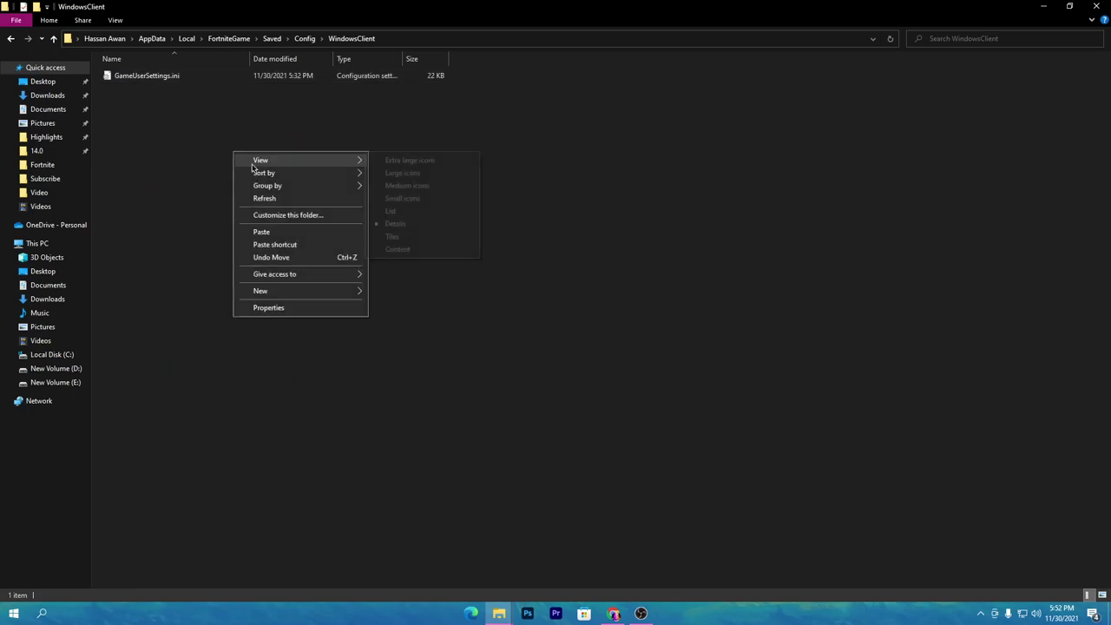
left_click(260, 218)
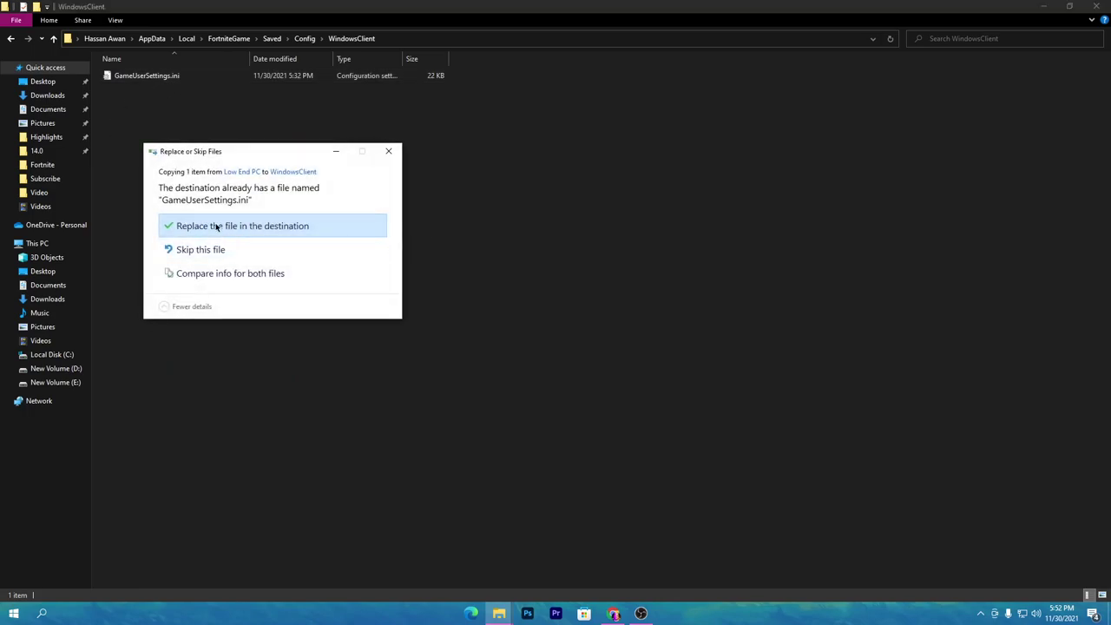
left_click(389, 152)
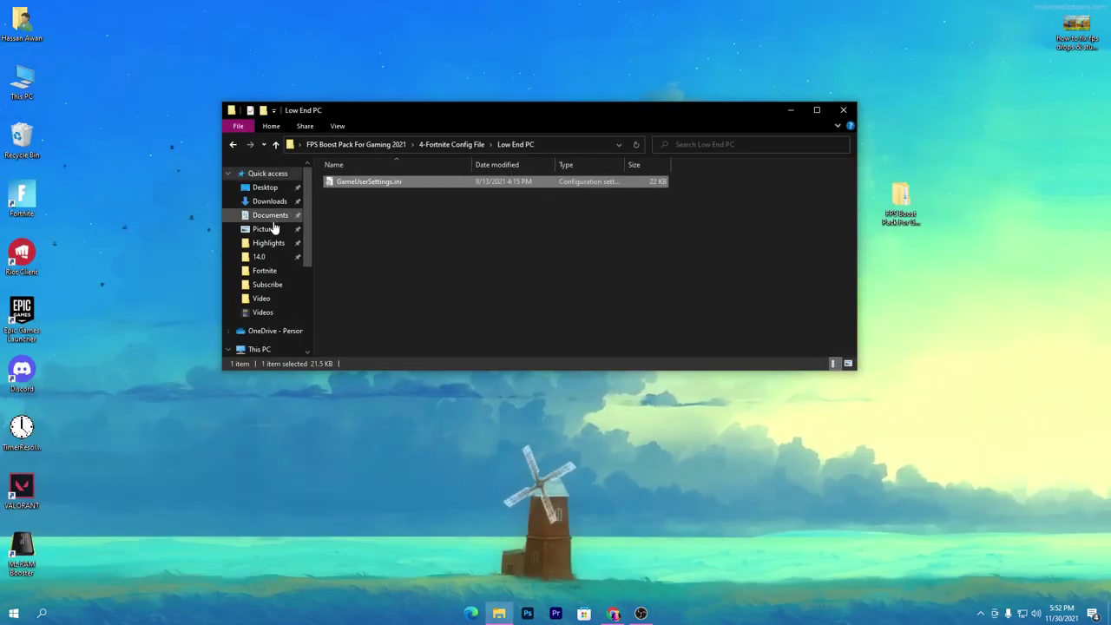
left_click(842, 109)
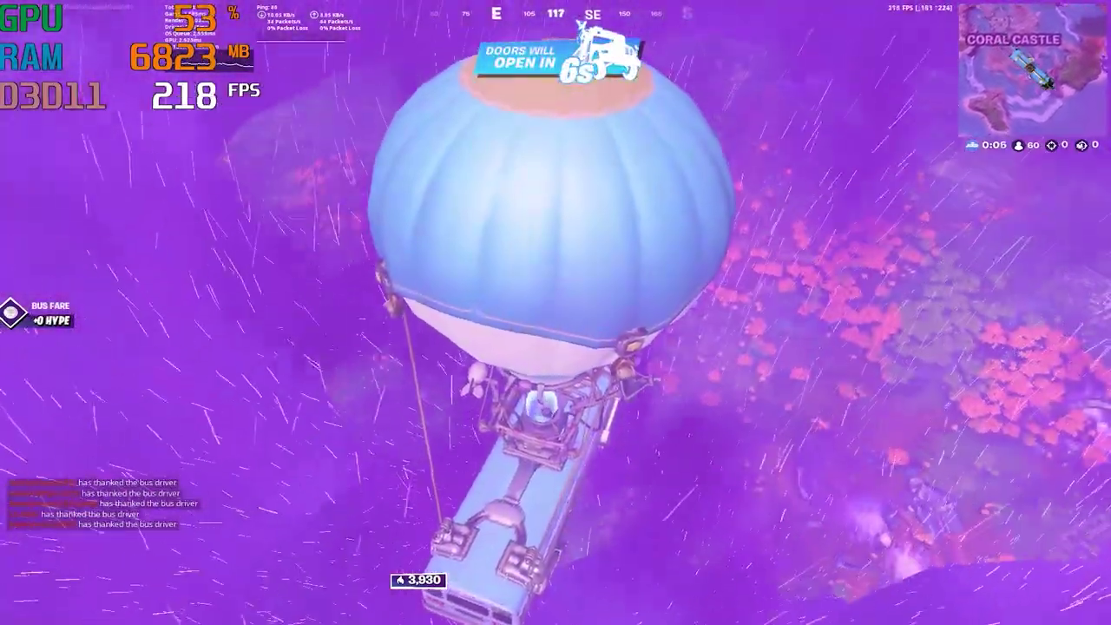
- Switch to Fortnite, open the match map and zoom in on it
key("m")
scroll(460, 267, "up", 2)
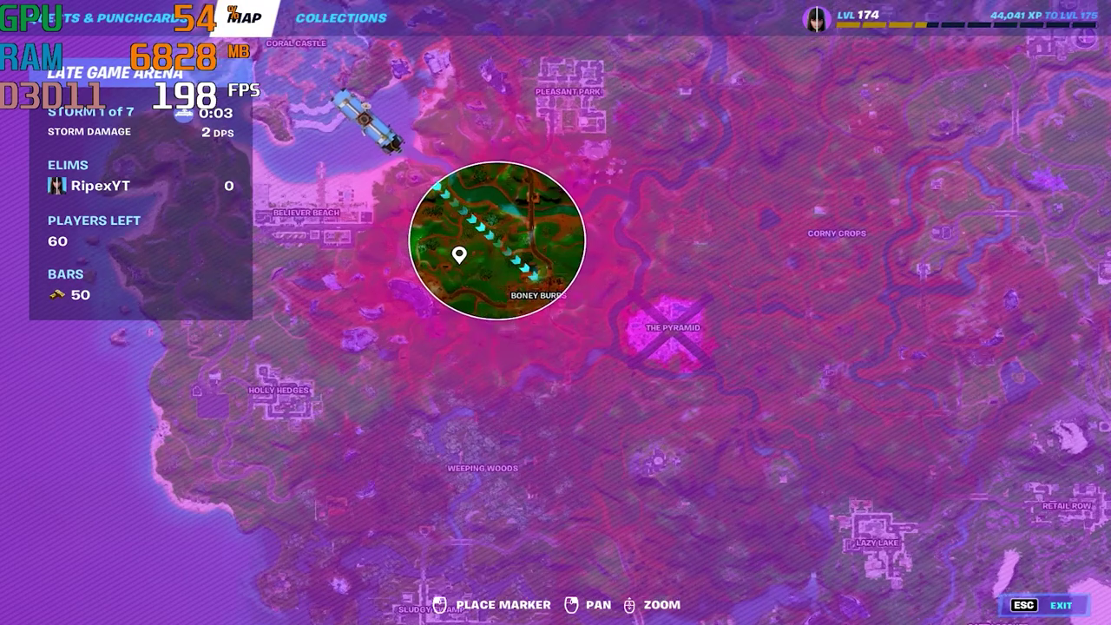